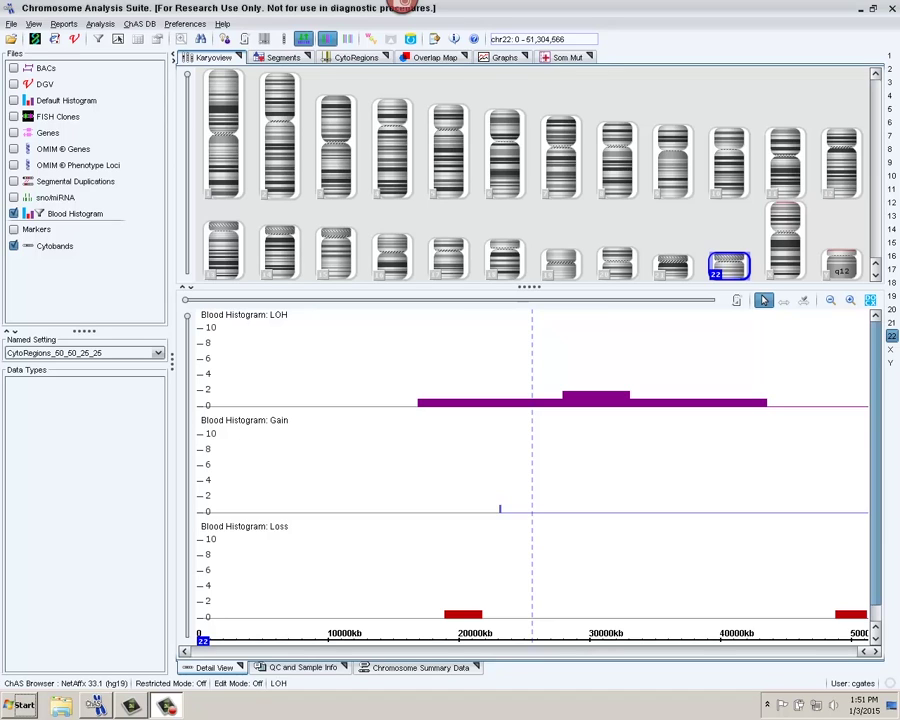
Step: Open the sample file Constutional_Blood_01_CytoScanHD.cyhd.cychp from the ChAS3 Data folder
click(11, 24)
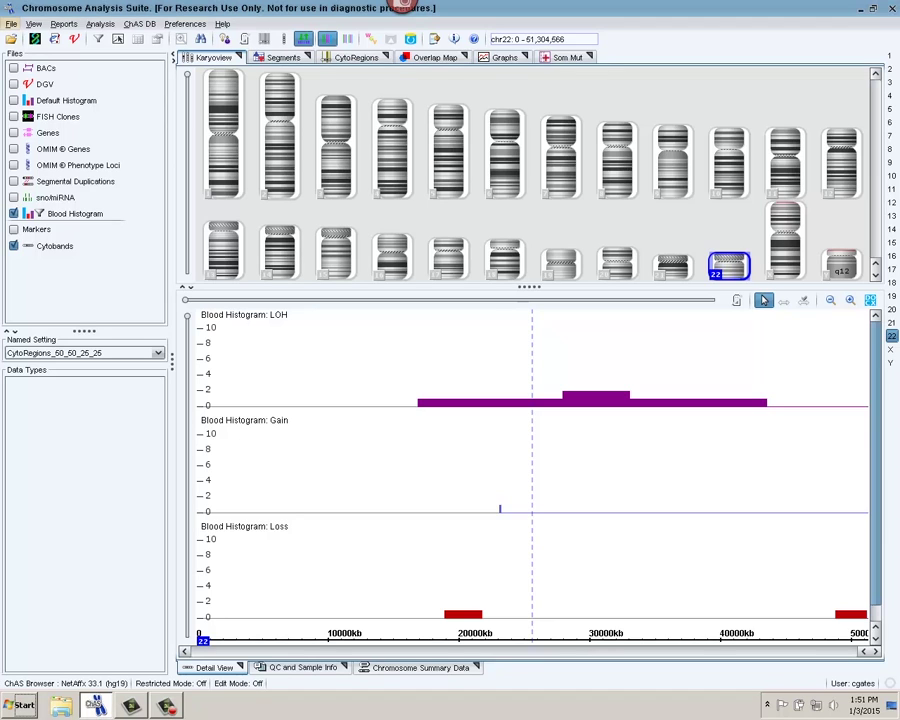
click(30, 39)
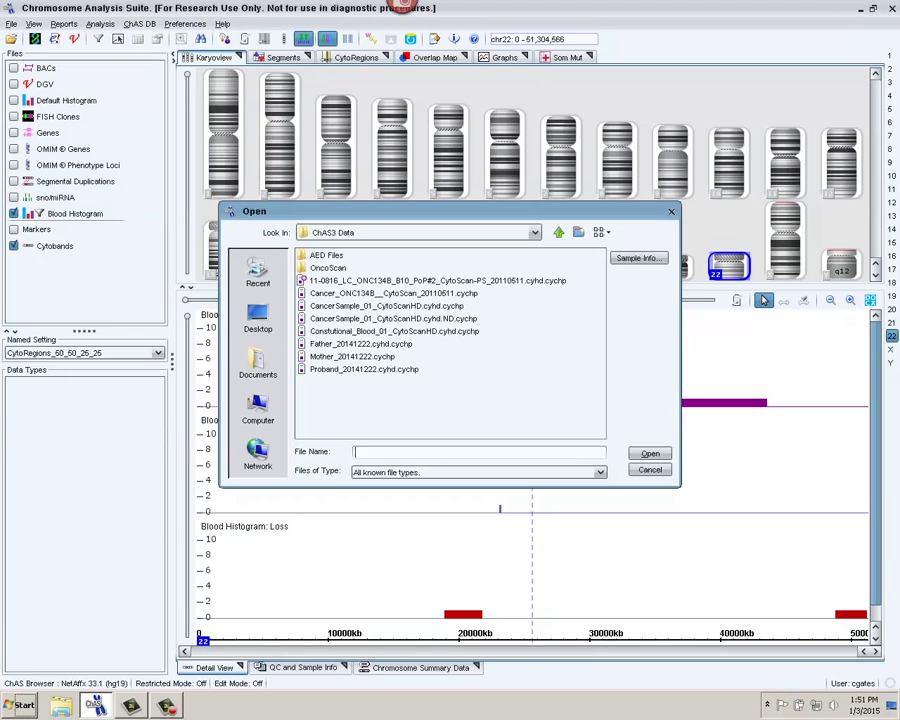
click(394, 331)
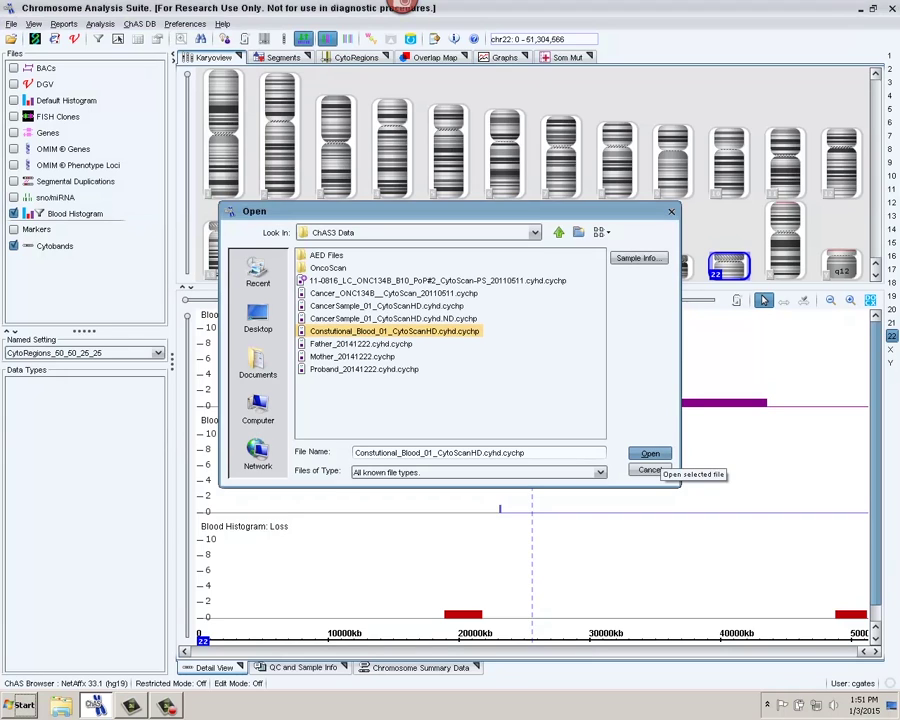
click(648, 454)
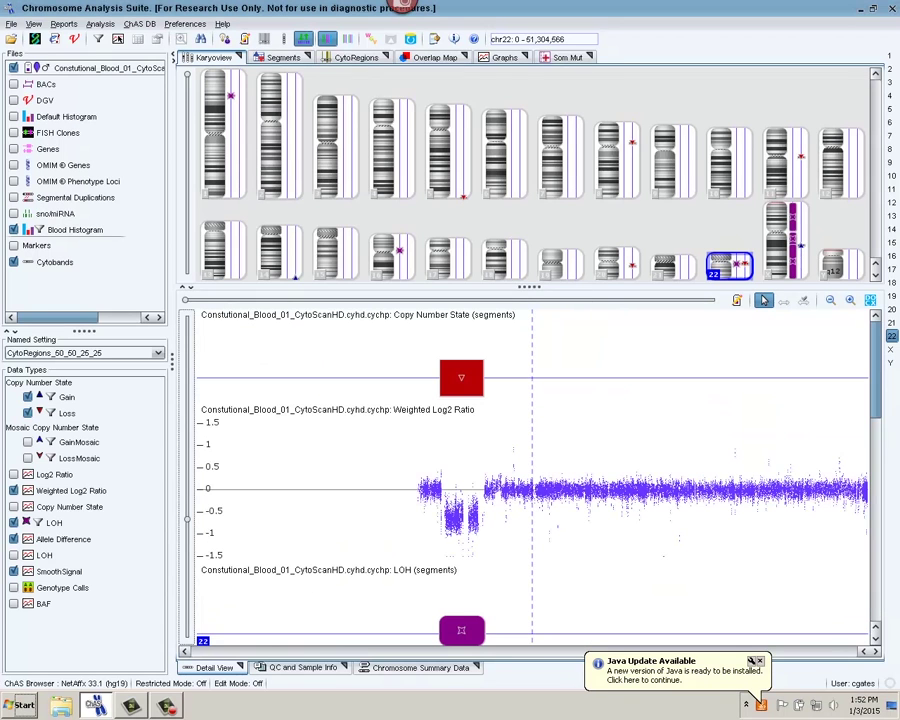
Step: Open Common_Artifacts_hg19.bed.aed and DECIPHER_DDG2P_with_genomic_coordinates_20140718.aed together from the AED Files folder
click(12, 23)
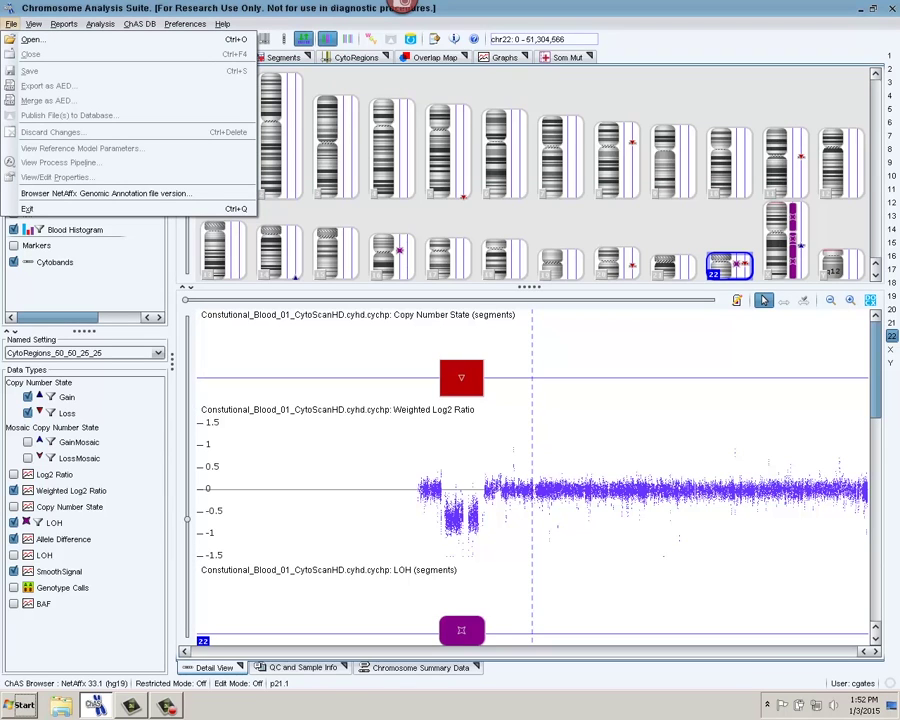
click(31, 39)
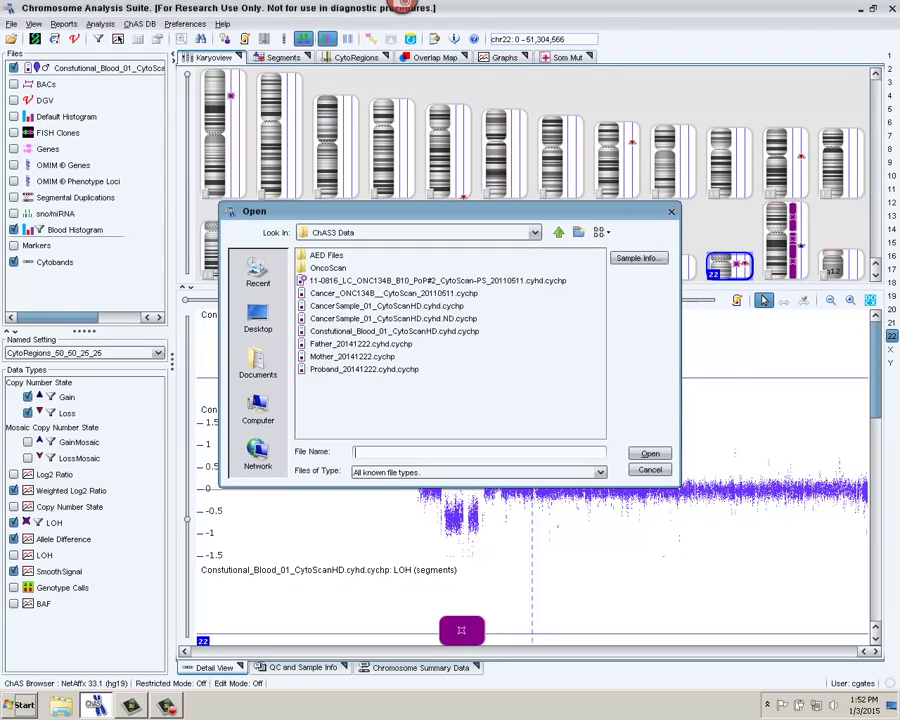
click(326, 255)
double_click(326, 255)
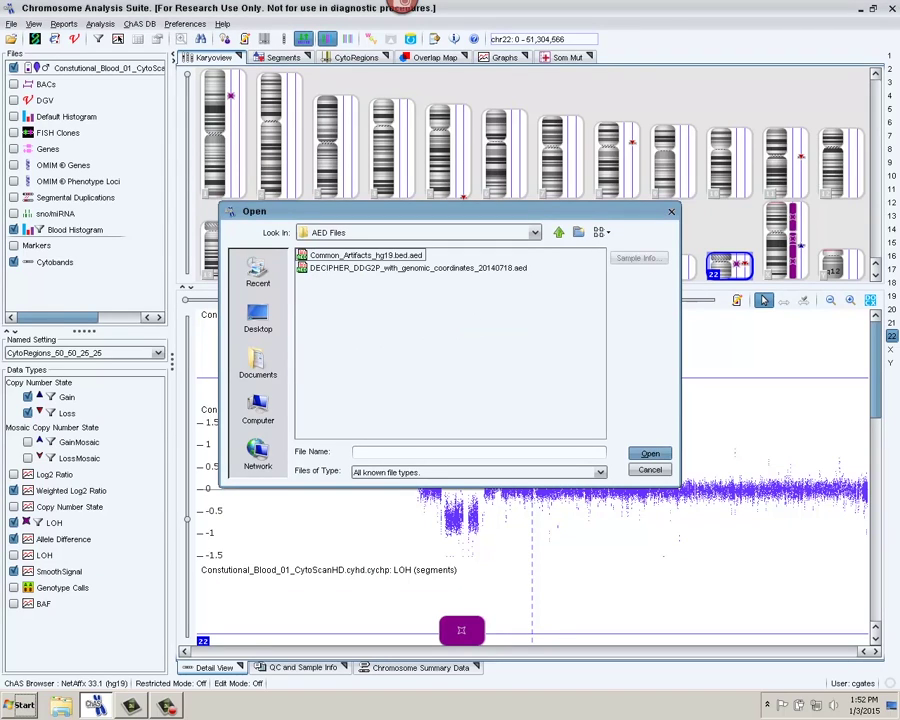
click(326, 255)
ctrl+click(418, 268)
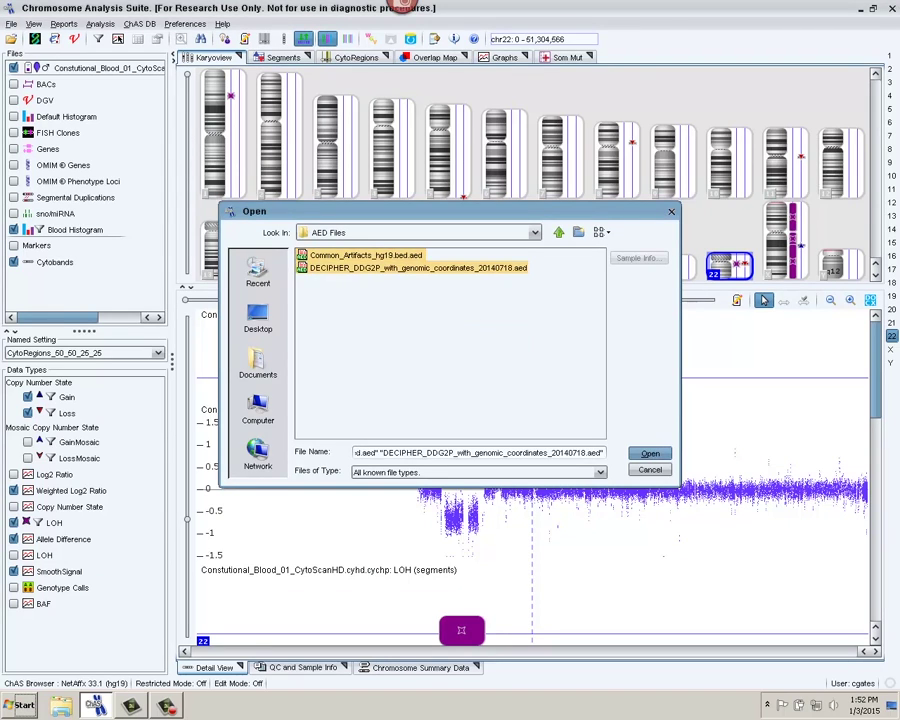
key(Return)
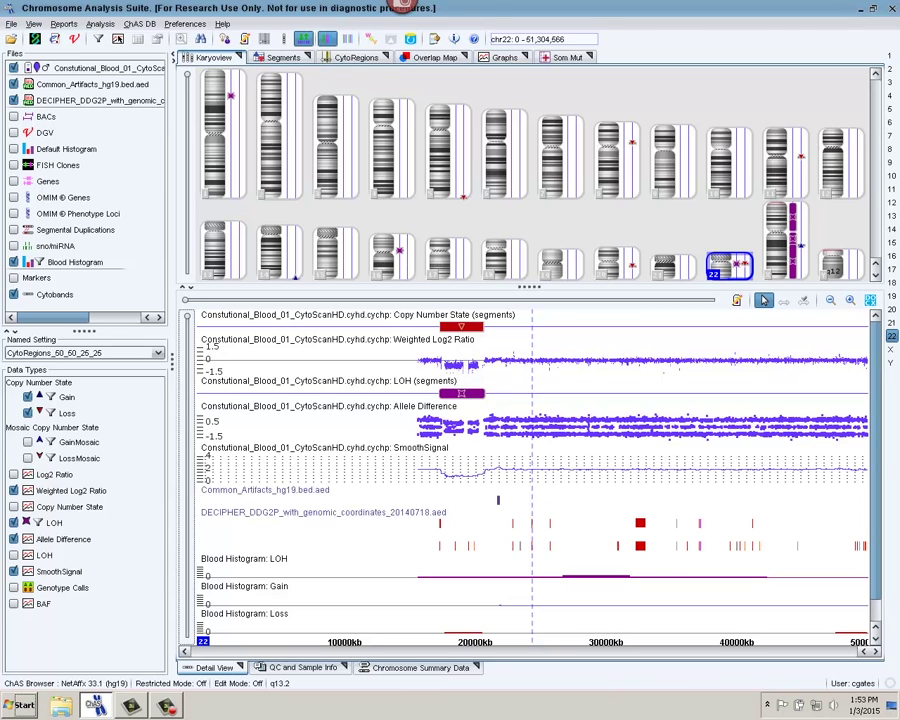
Step: Show the sample's segments table and turn off the LOH segment data type
mouse_move(722, 350)
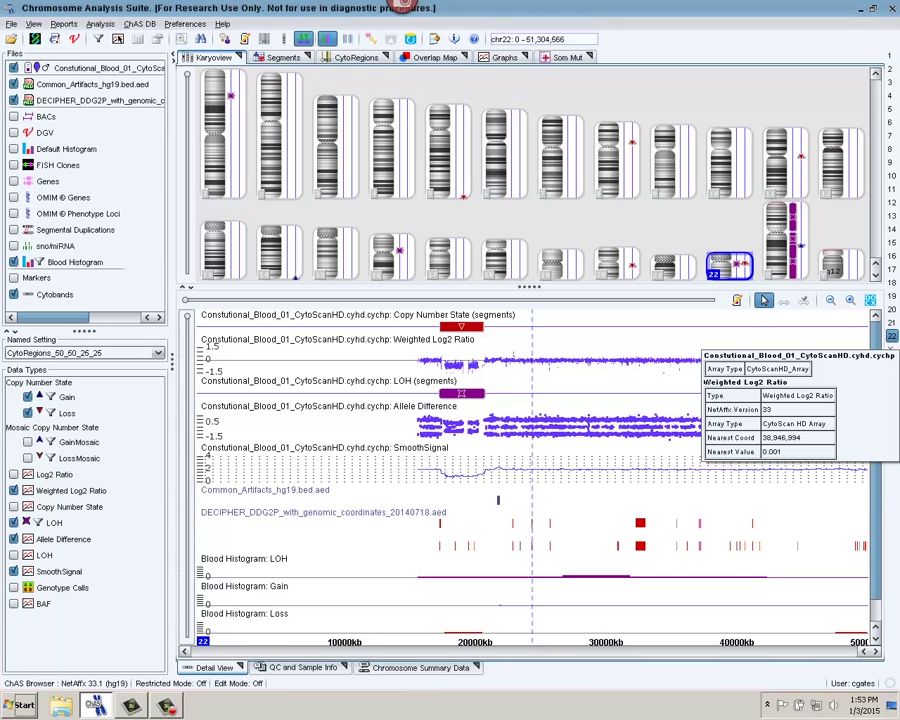
mouse_move(468, 472)
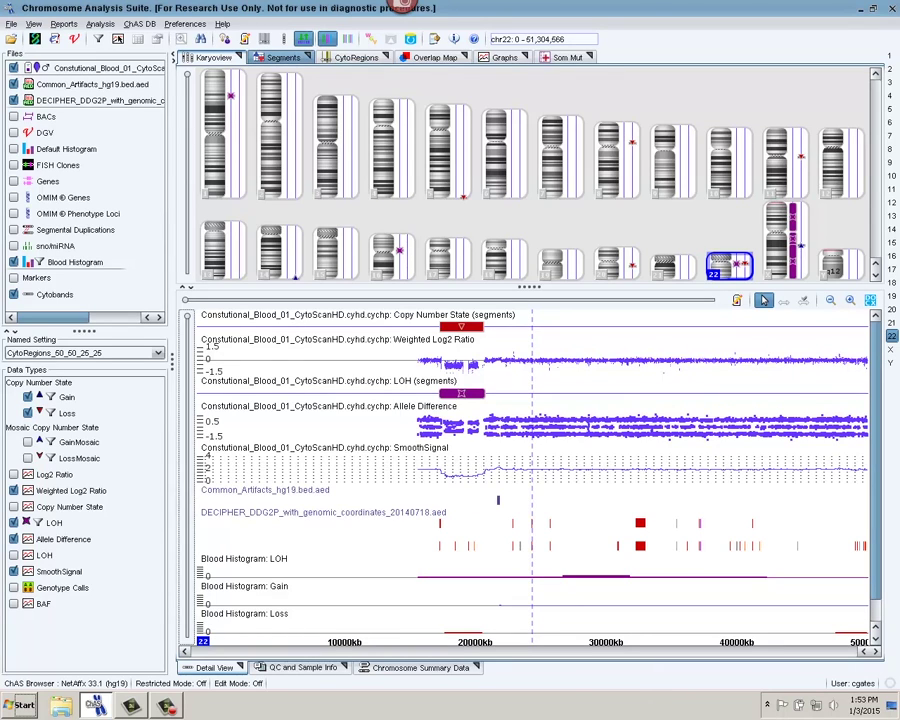
click(283, 57)
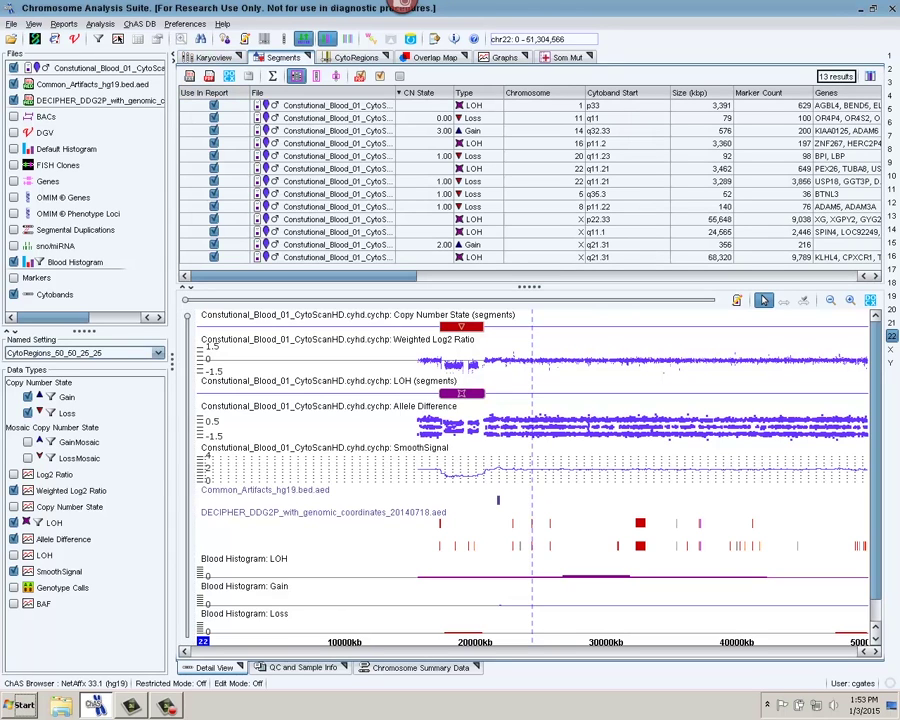
click(157, 352)
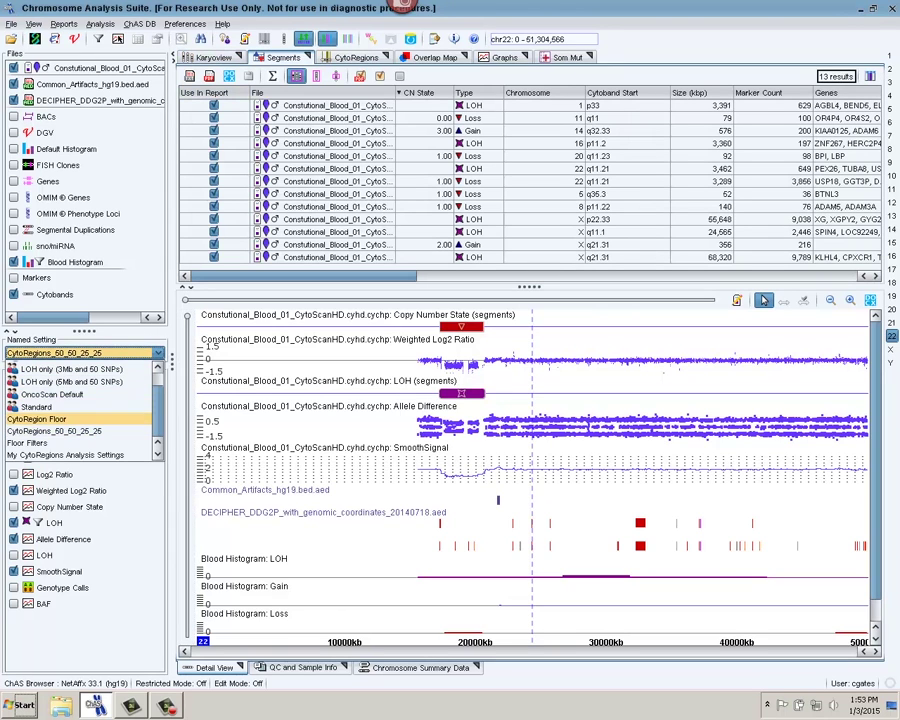
key(Return)
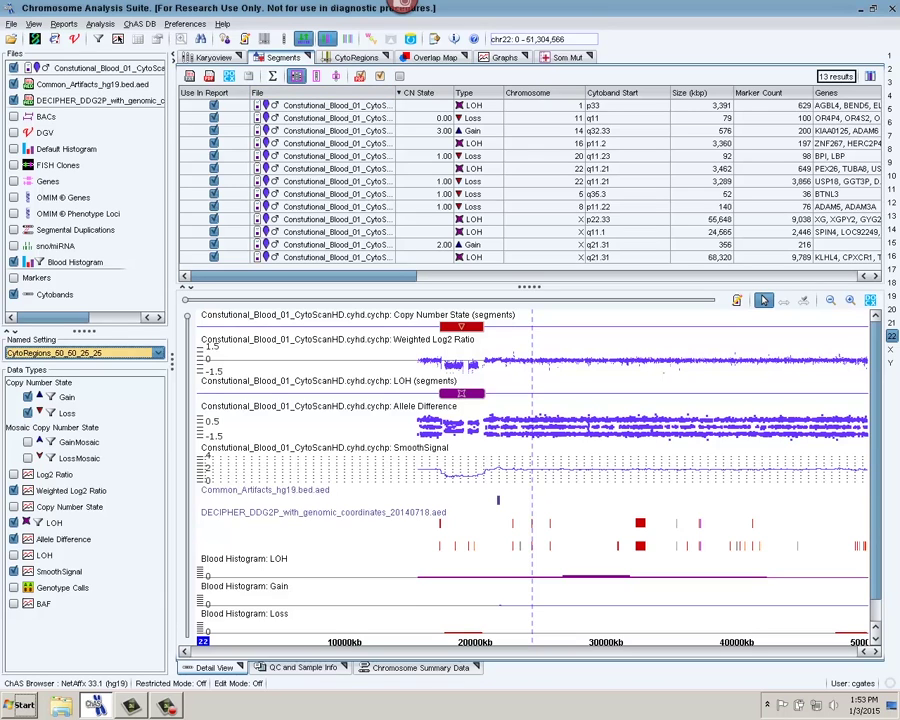
click(27, 522)
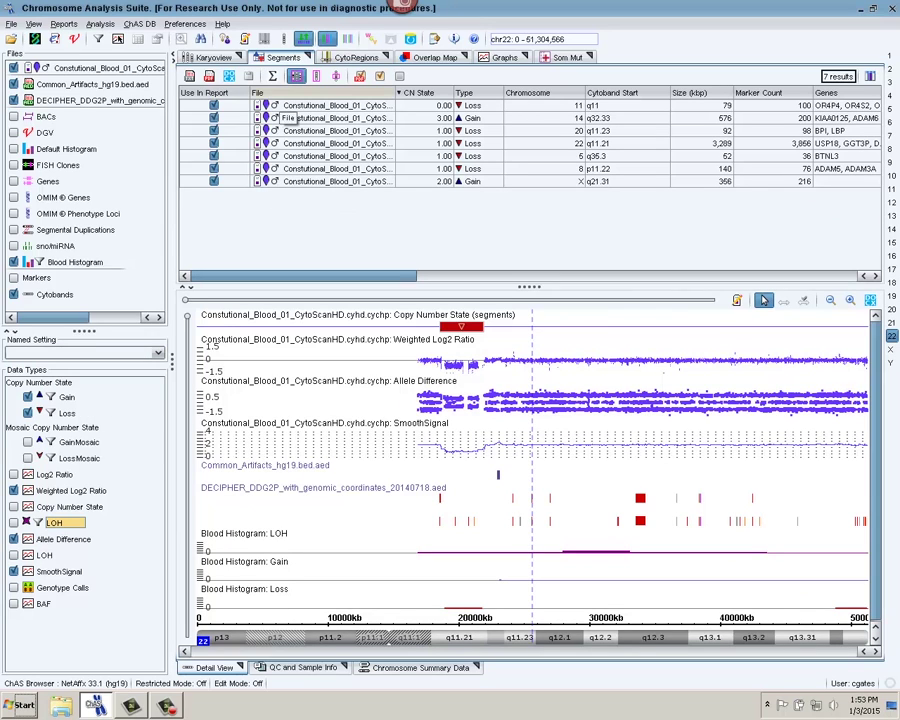
Step: Set the DECIPHER_DDG2P_with_genomic_coordinates_20140718.aed file as the CytoRegions file
drag(303, 275, 321, 275)
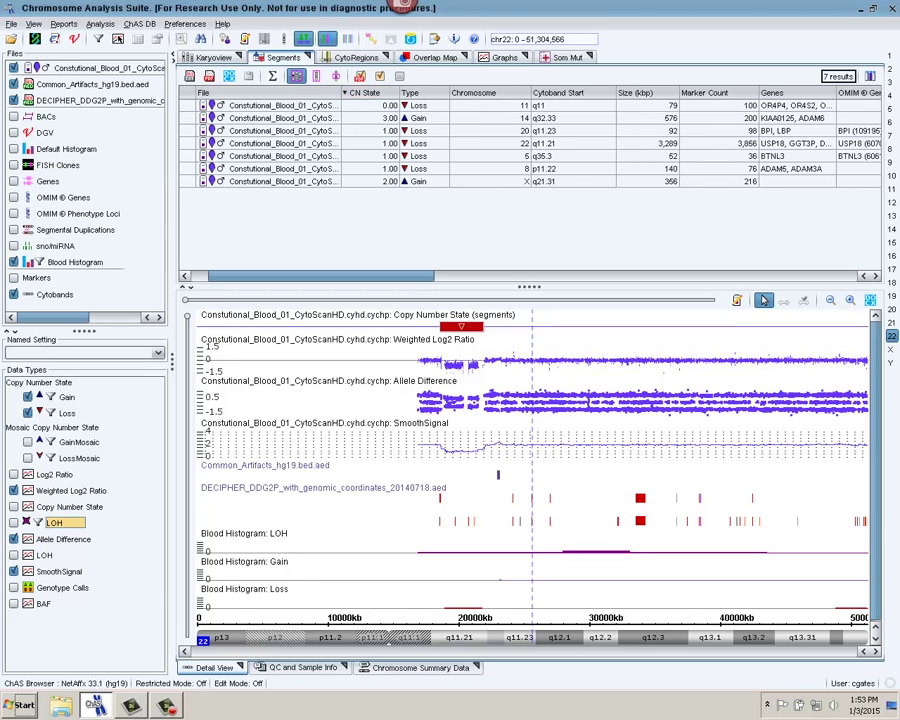
scroll(530, 180, right, 4)
scroll(530, 140, right, 15)
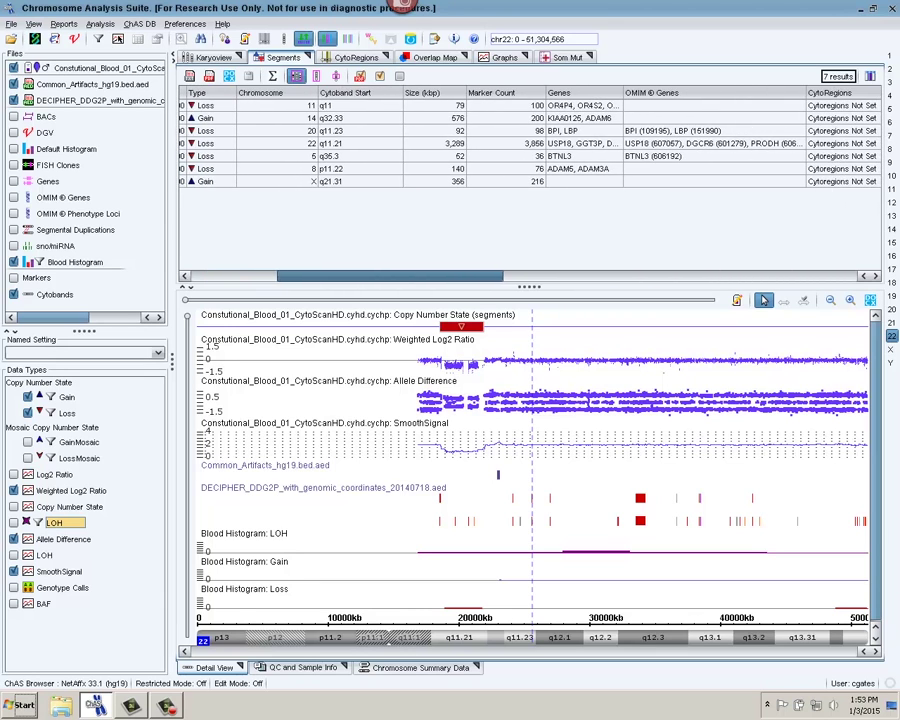
scroll(530, 140, right, 4)
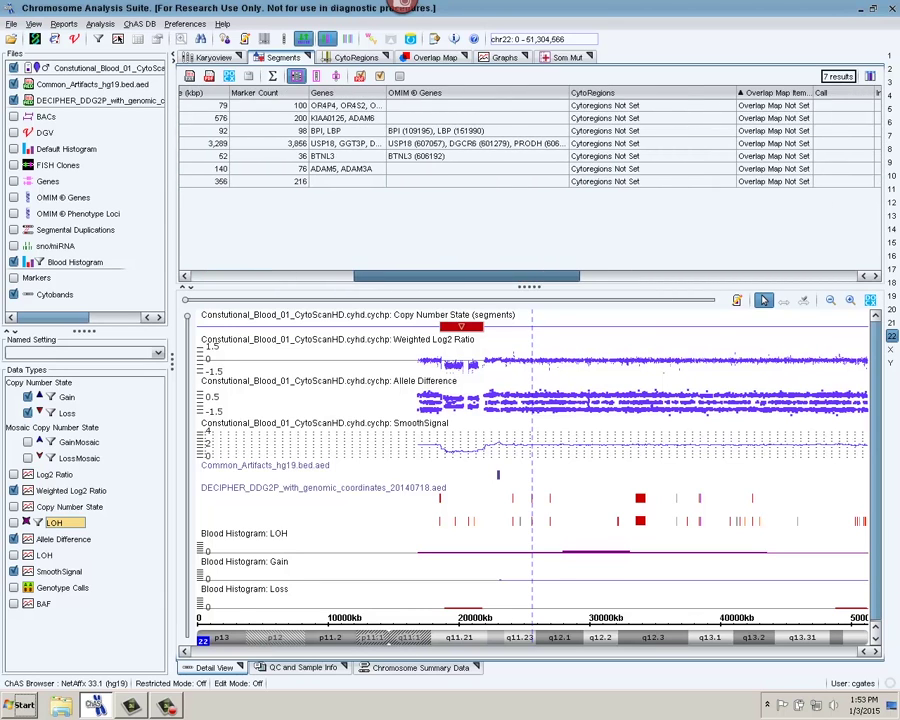
scroll(530, 140, right, 13)
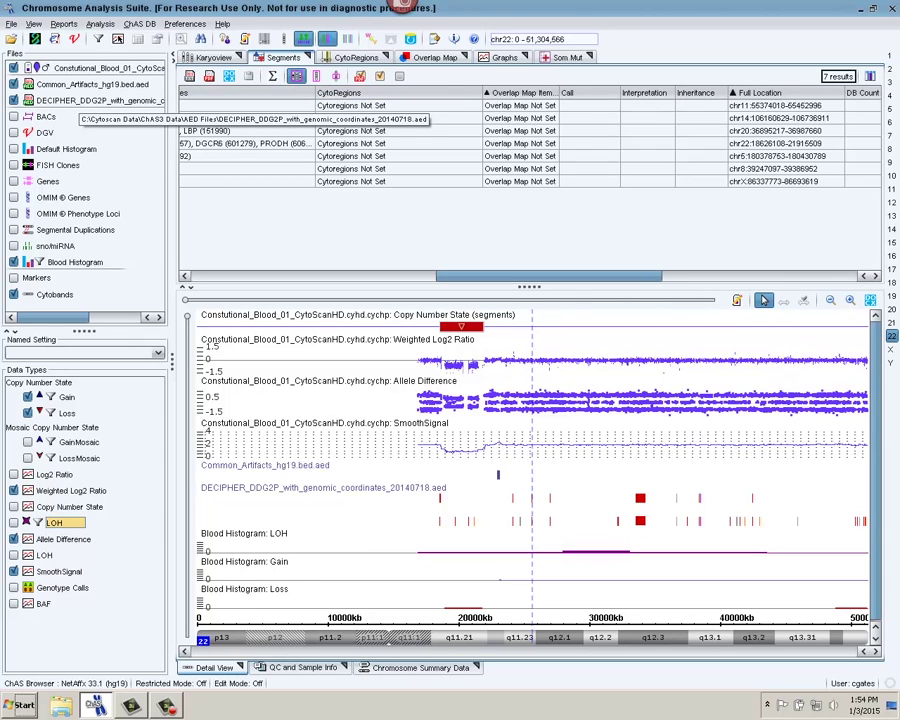
right_click(101, 101)
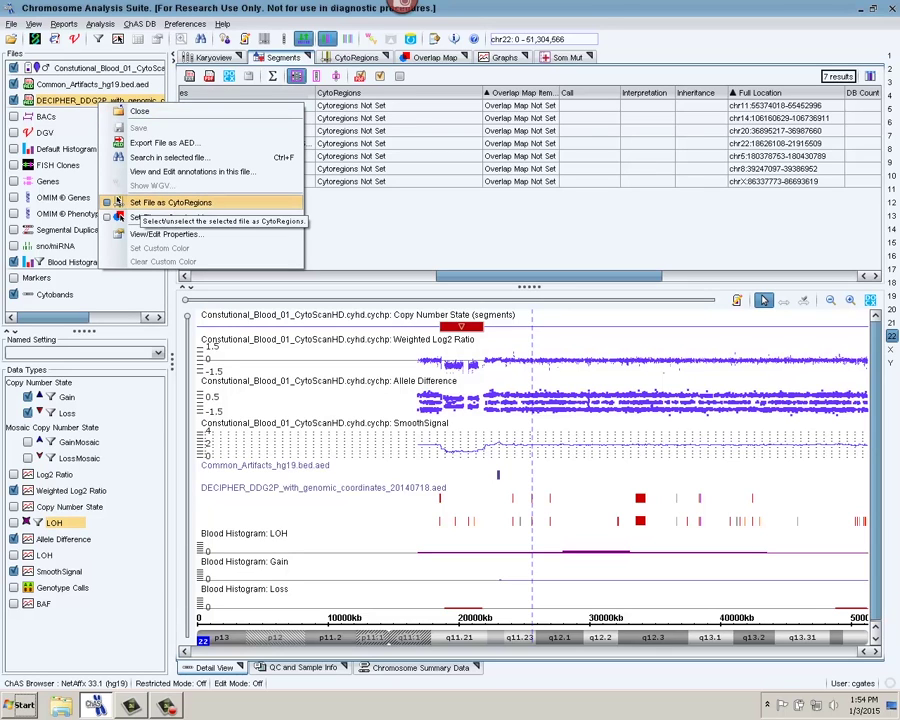
click(118, 203)
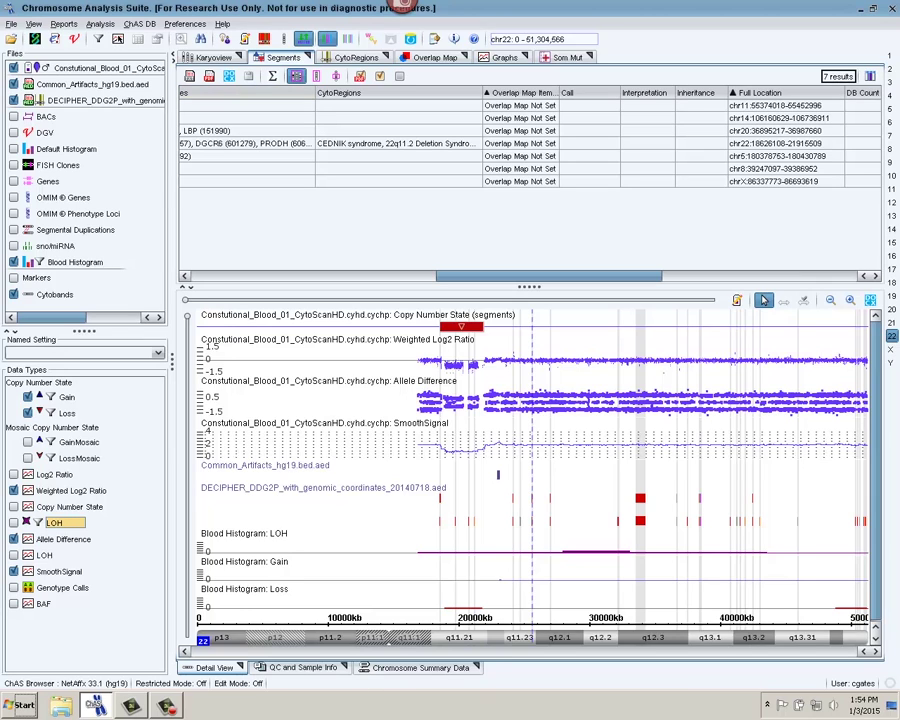
Step: Set Common_Artifacts_hg19.bed.aed as the overlap map and narrow the CytoRegions column of the segments table
right_click(85, 85)
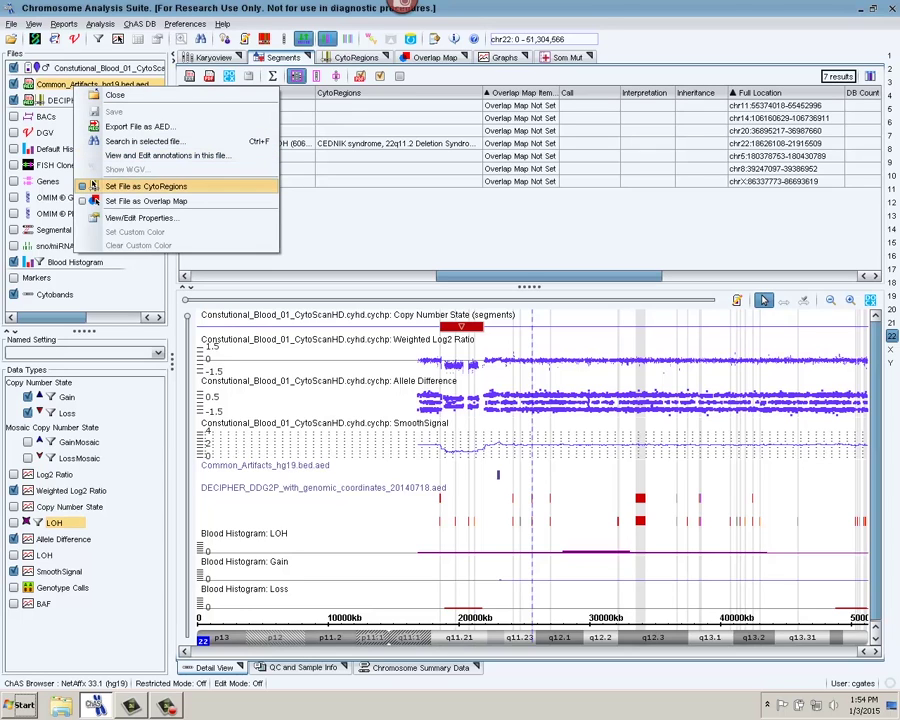
click(145, 201)
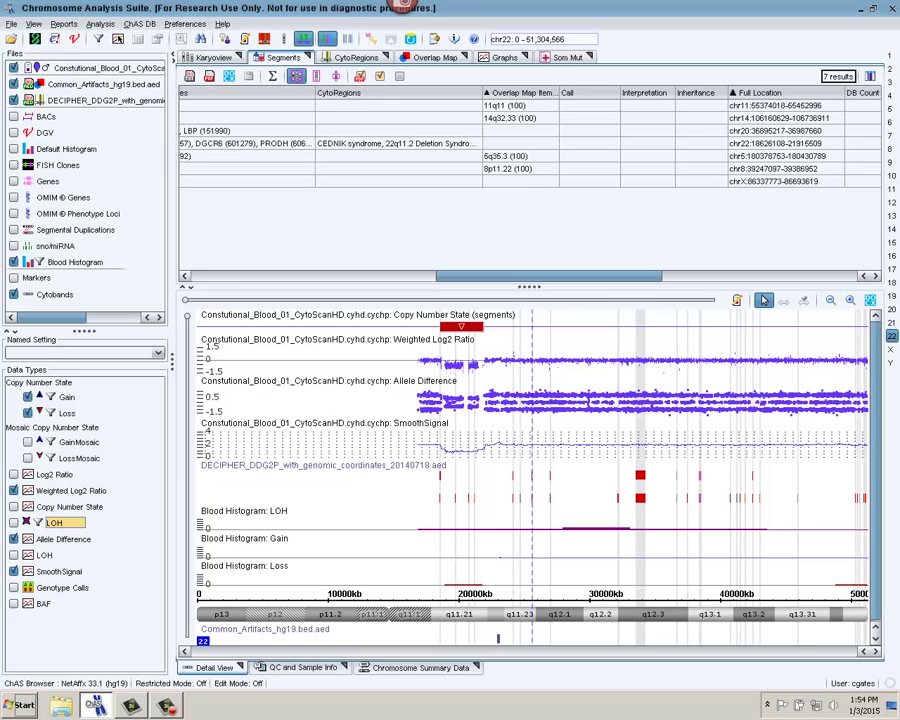
drag(482, 92, 412, 92)
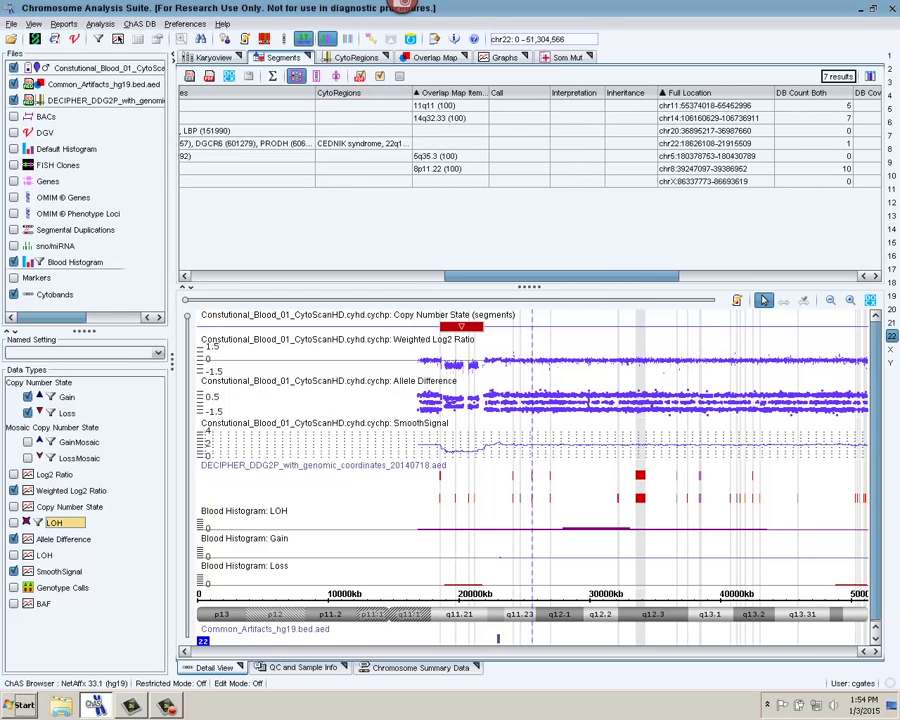
drag(561, 276, 603, 276)
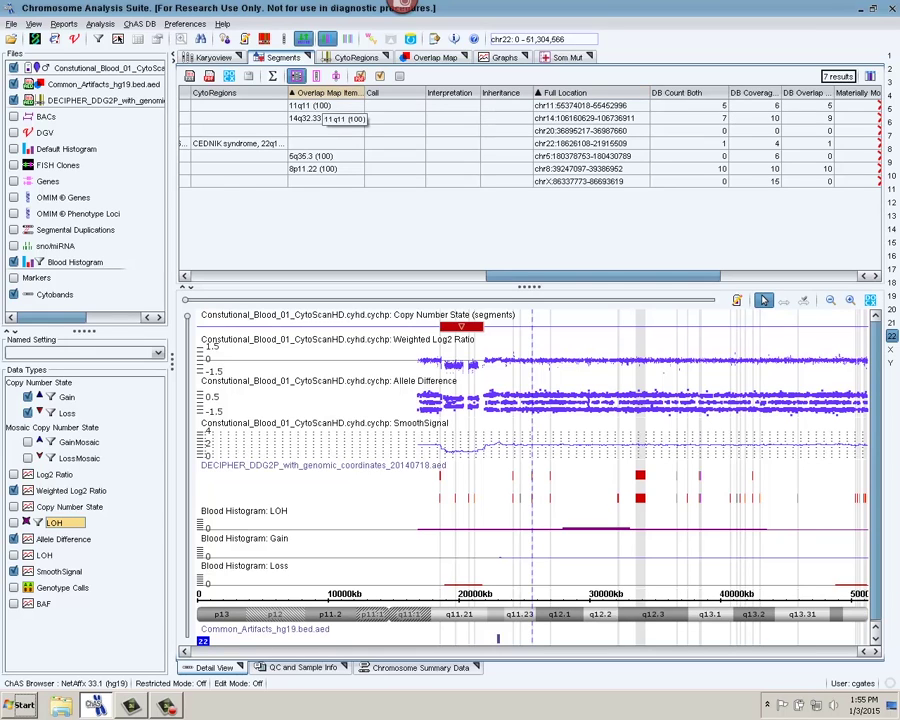
Step: Inspect the 11q11 loss segment, query ChAS DB for its "DB Count Both" matches, and close the intersections window
click(322, 105)
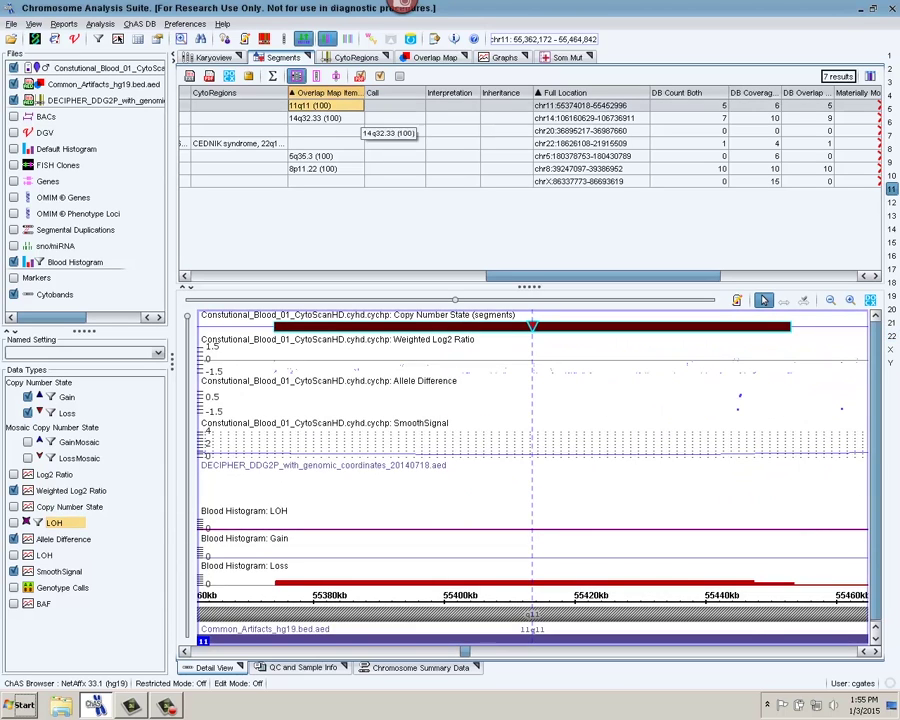
mouse_move(513, 328)
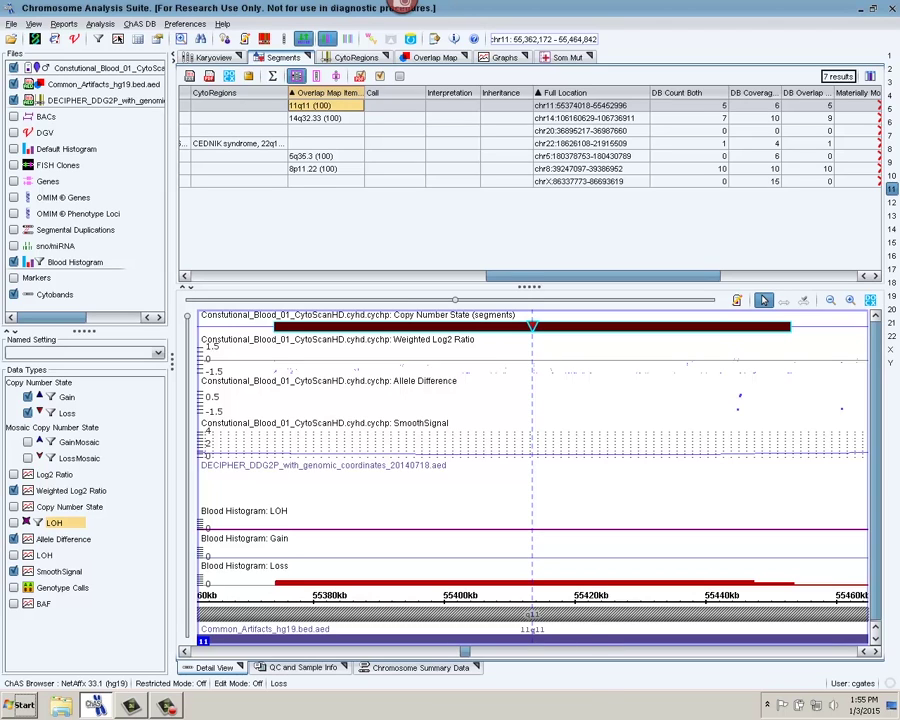
mouse_move(437, 582)
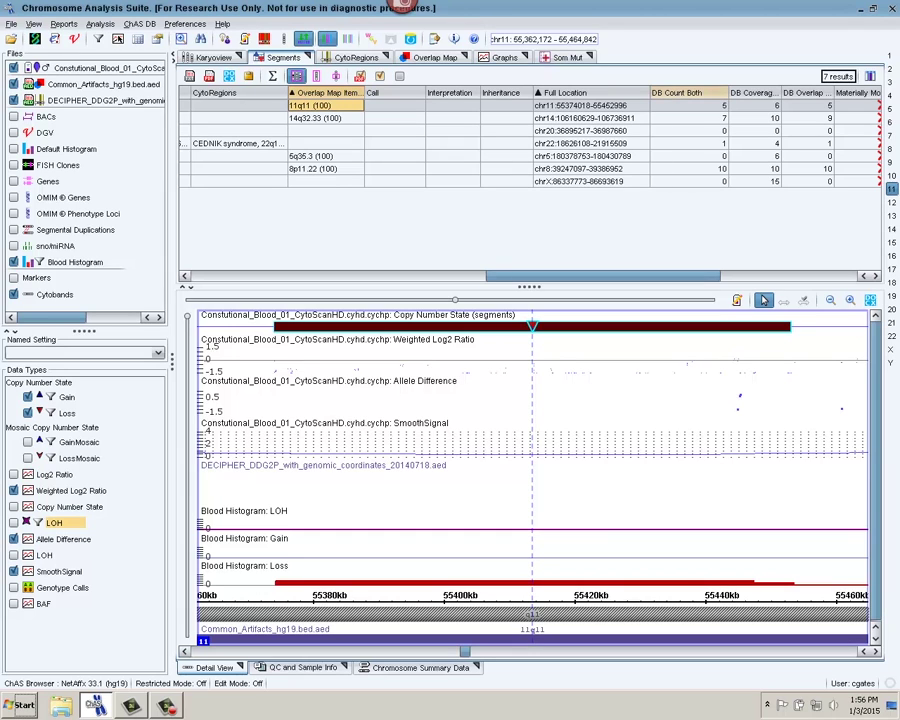
right_click(672, 106)
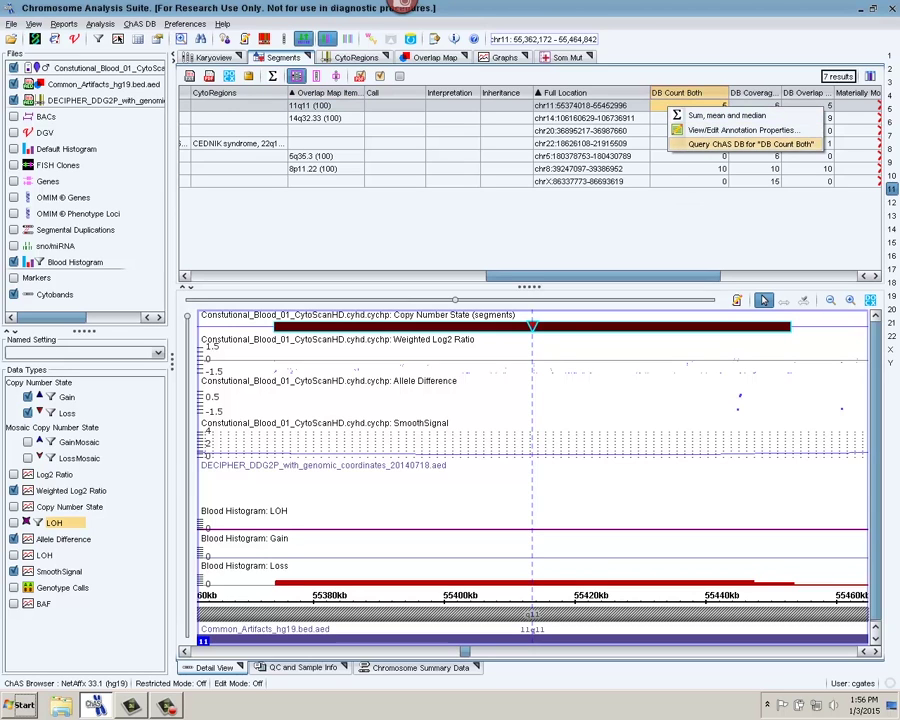
click(750, 144)
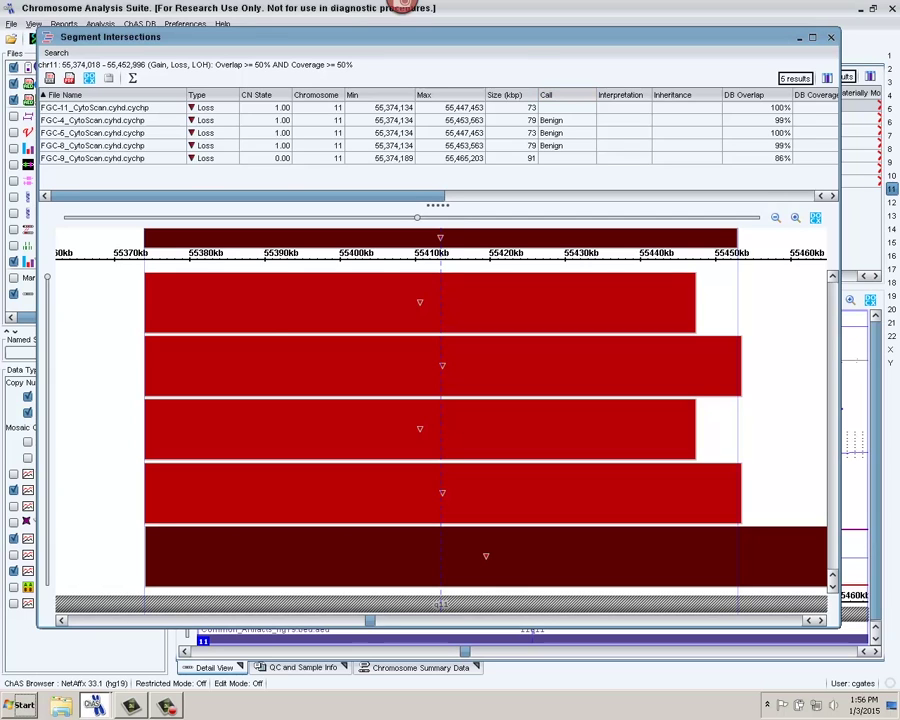
click(830, 37)
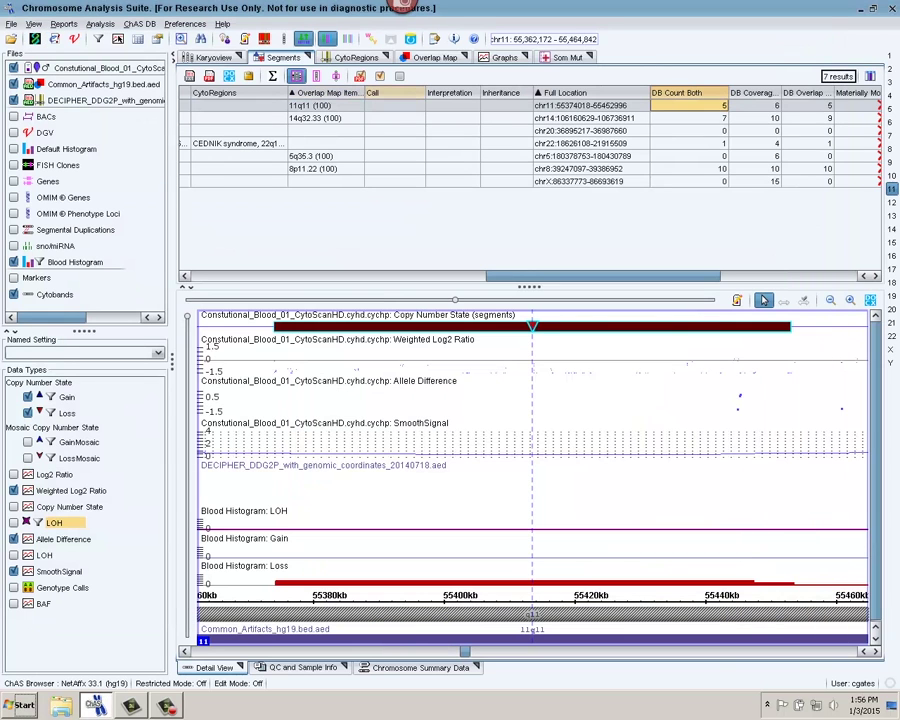
Step: Set the 11q11 segment's call to Benign and enter 11q11 as its interpretation
click(394, 105)
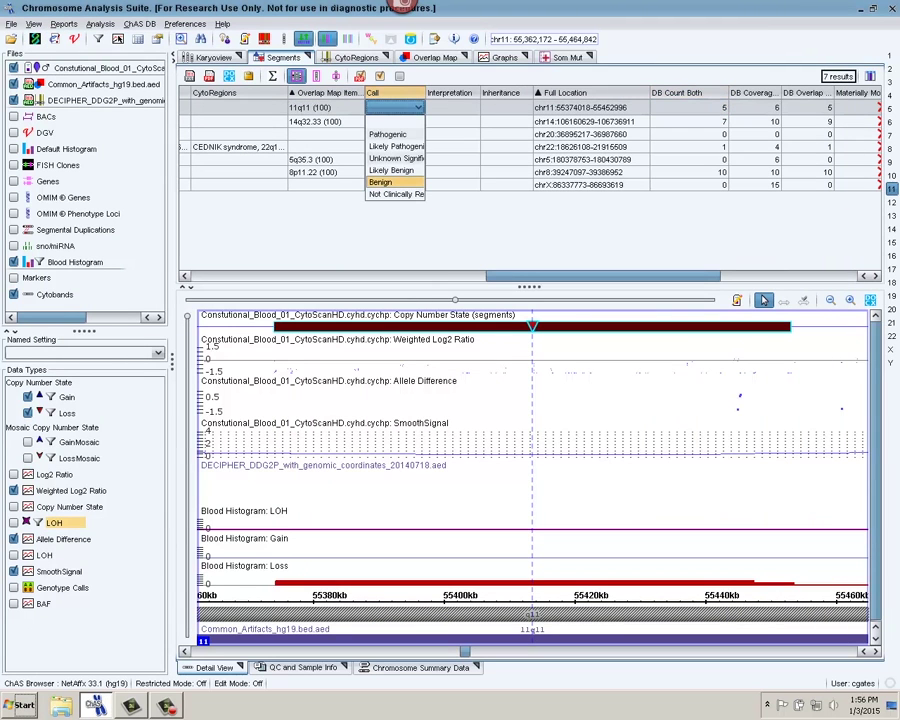
click(380, 182)
click(450, 107)
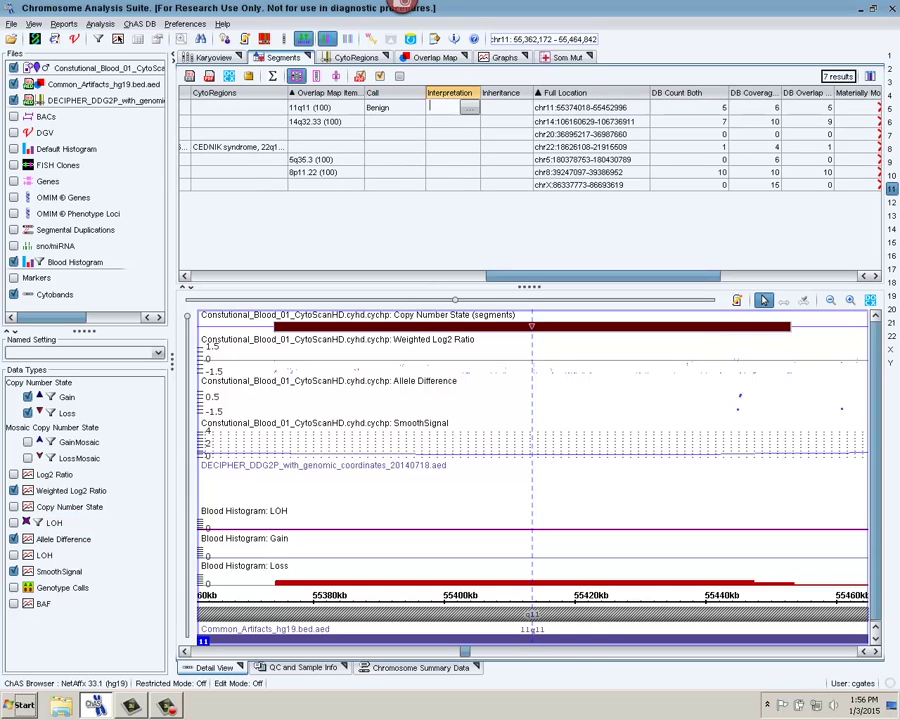
text(11q11)
Step: Inspect the 14q32.33 gain segment and view the ChAS DB intersections behind its Blood Histogram gain bin, closing the window when done
click(395, 120)
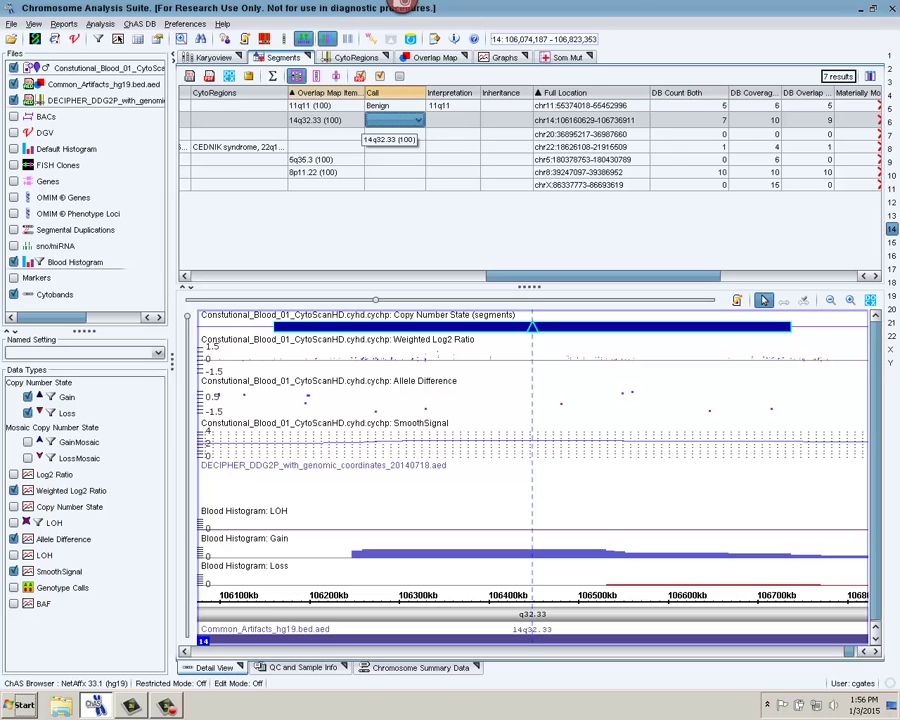
mouse_move(390, 546)
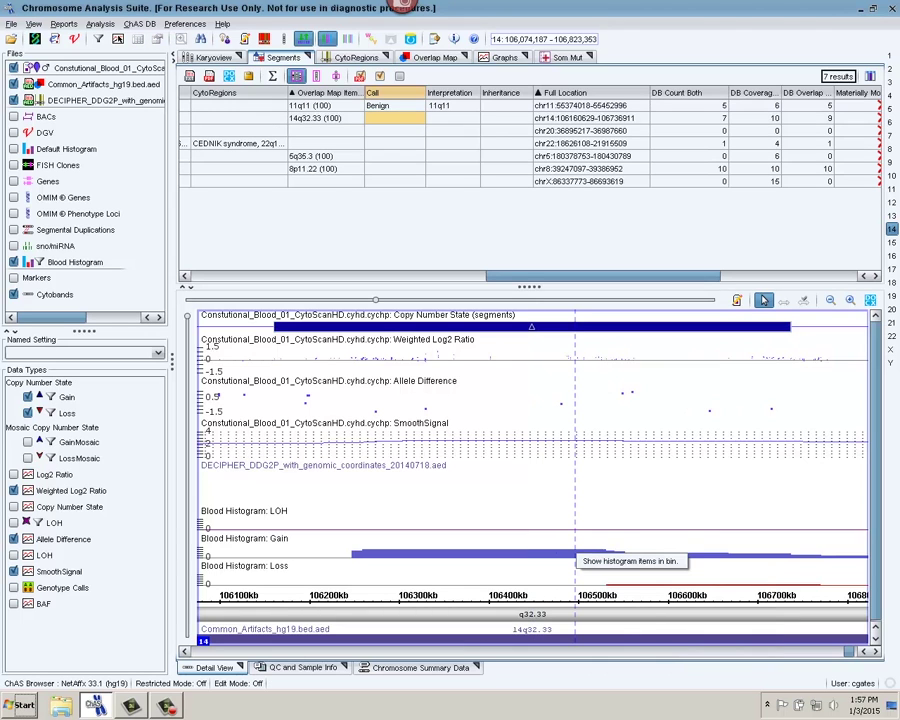
click(573, 553)
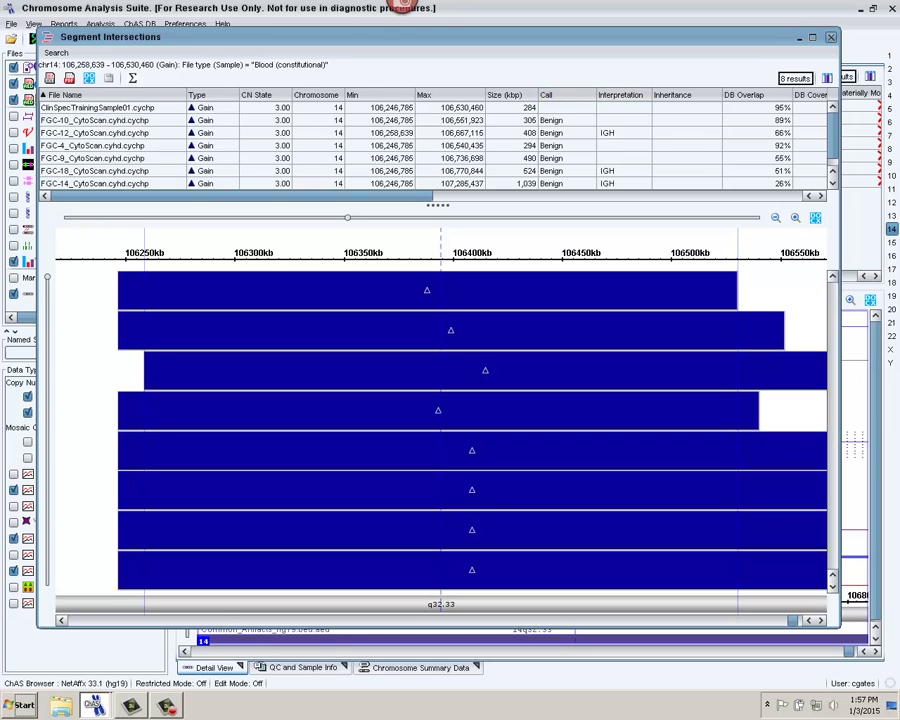
key(alt+F4)
Step: Set the 14q32.33 segment's call to Benign and enter IGH as its interpretation
click(394, 118)
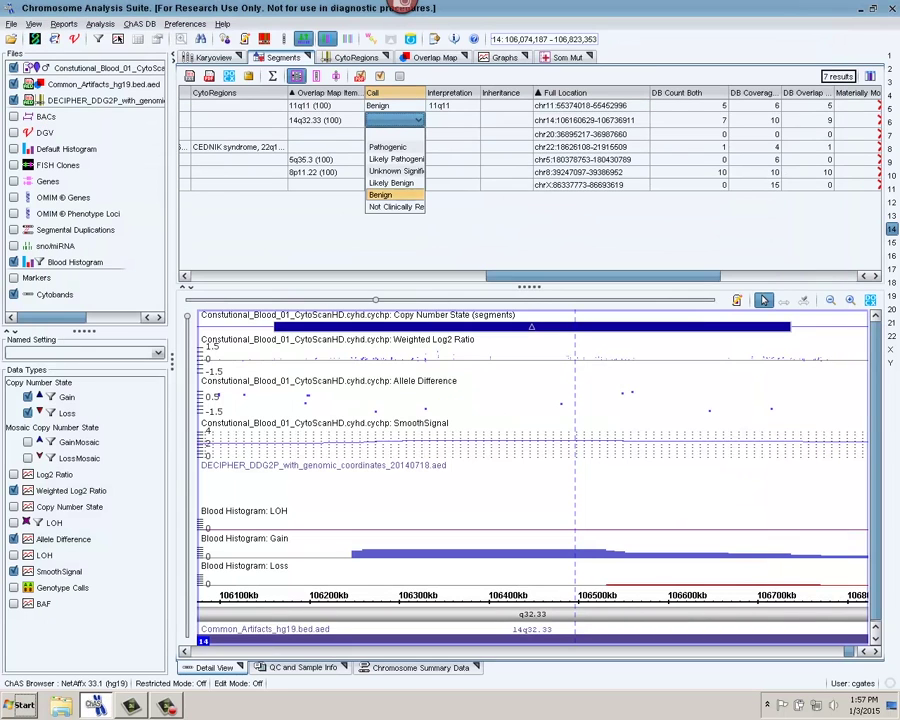
key(Return)
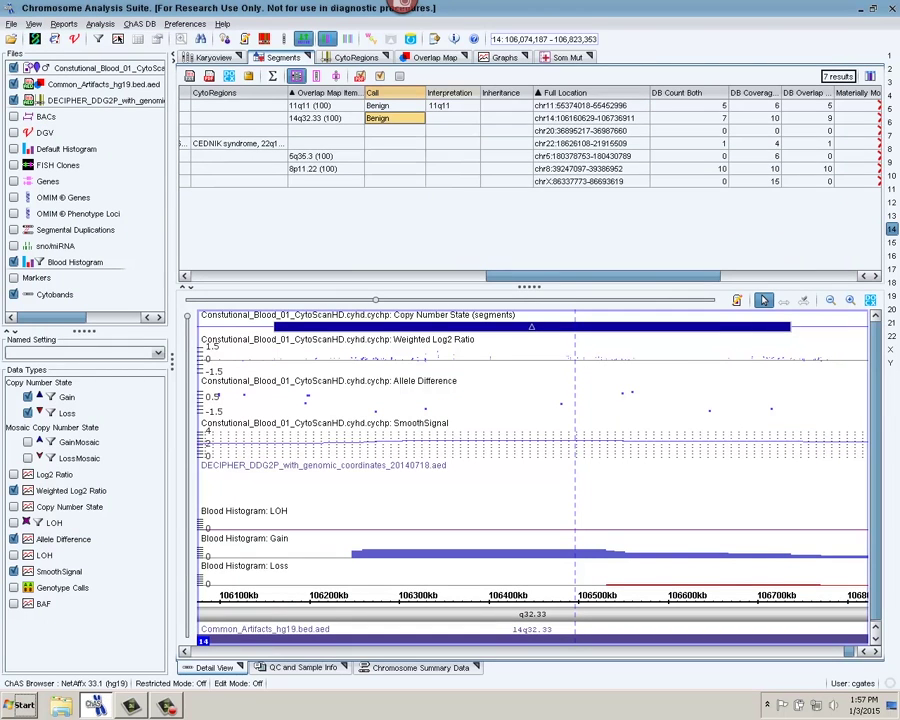
key(Tab)
key(F2)
text(IGH)
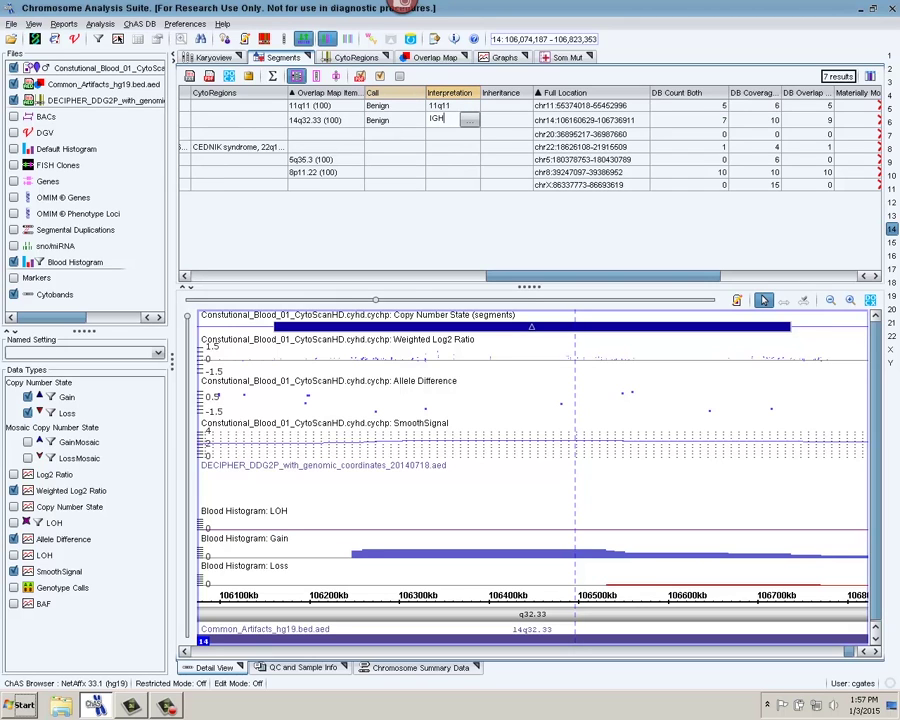
Step: Bring up the chromosome 20 loss segment with the Genes track displayed, and temporarily show the DGV track to check it
click(394, 133)
click(325, 131)
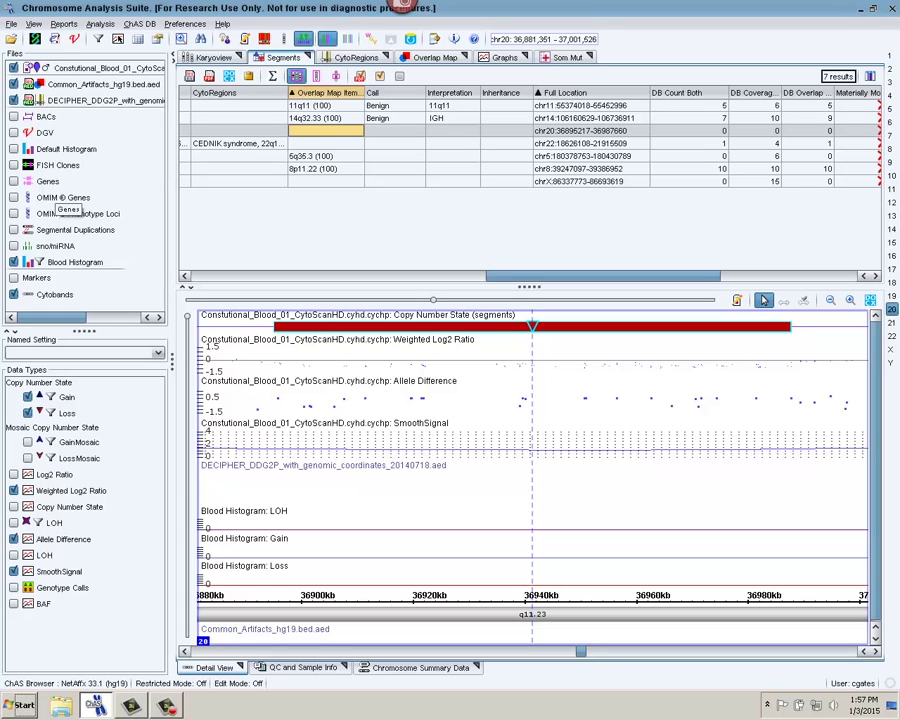
click(14, 181)
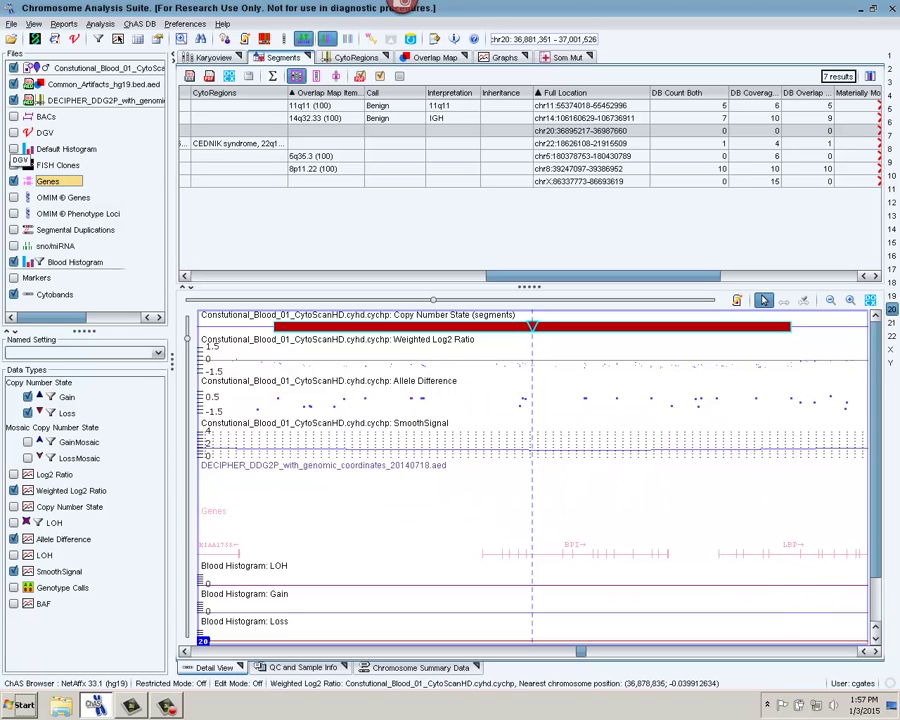
click(13, 132)
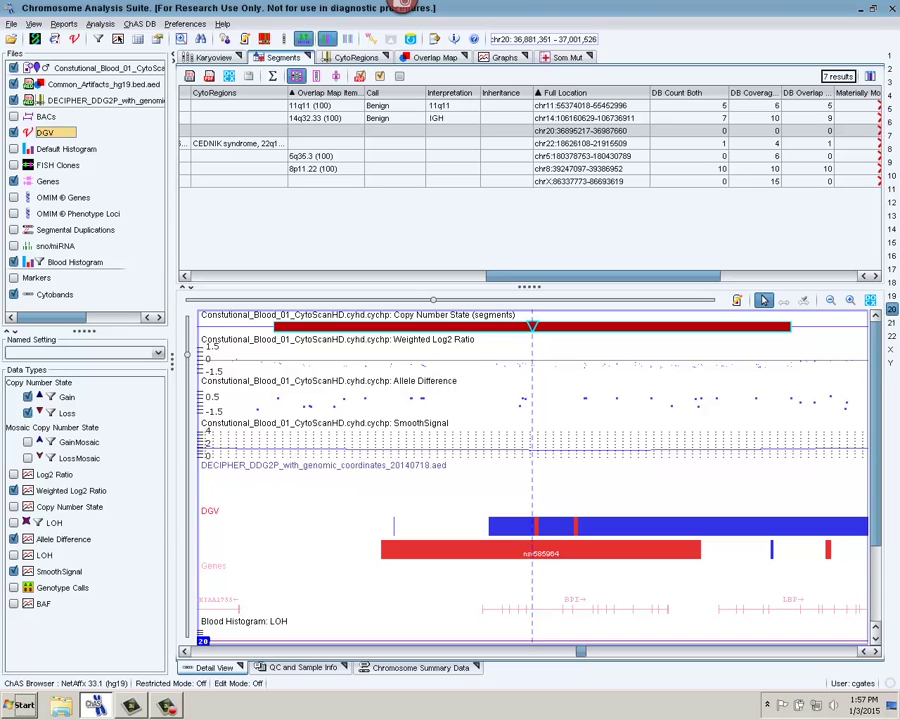
click(14, 132)
Step: Display the OMIM Genes track for the chromosome 20 loss and set that segment's call to Likely Benign
click(14, 197)
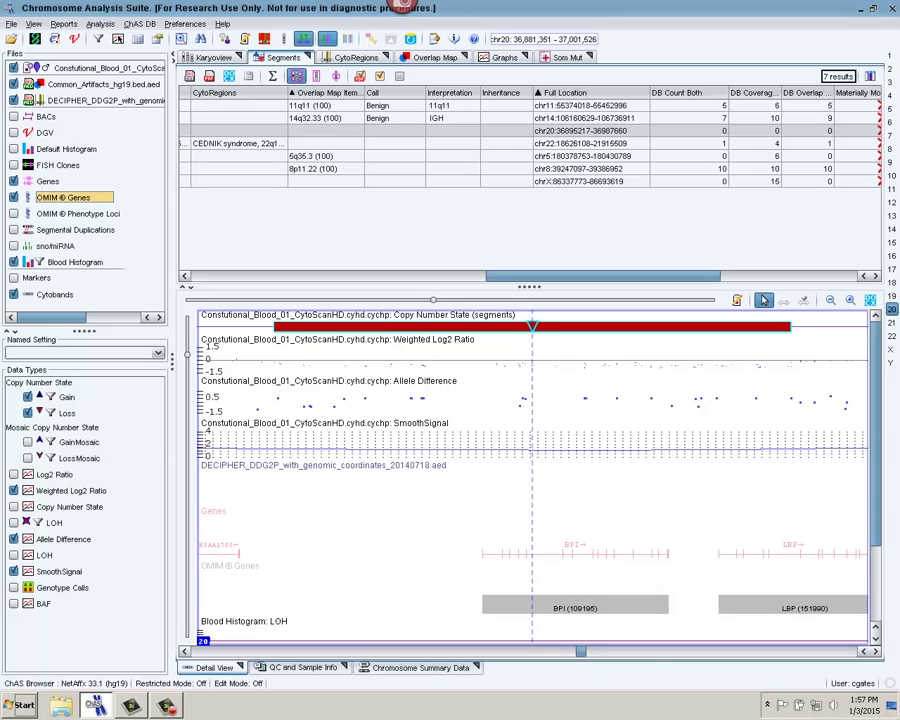
mouse_move(636, 605)
click(394, 131)
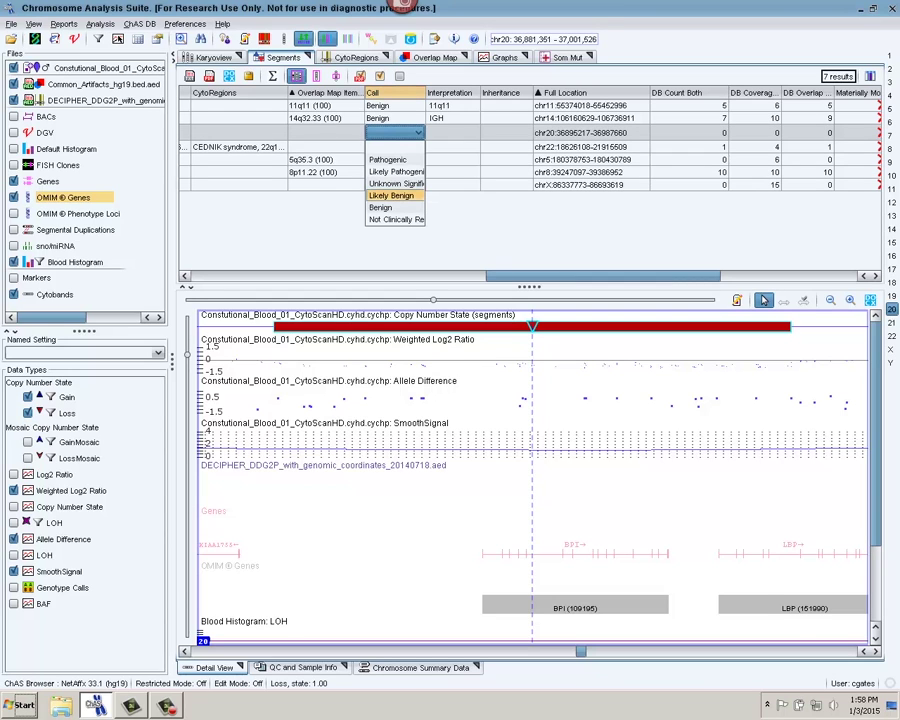
key(Return)
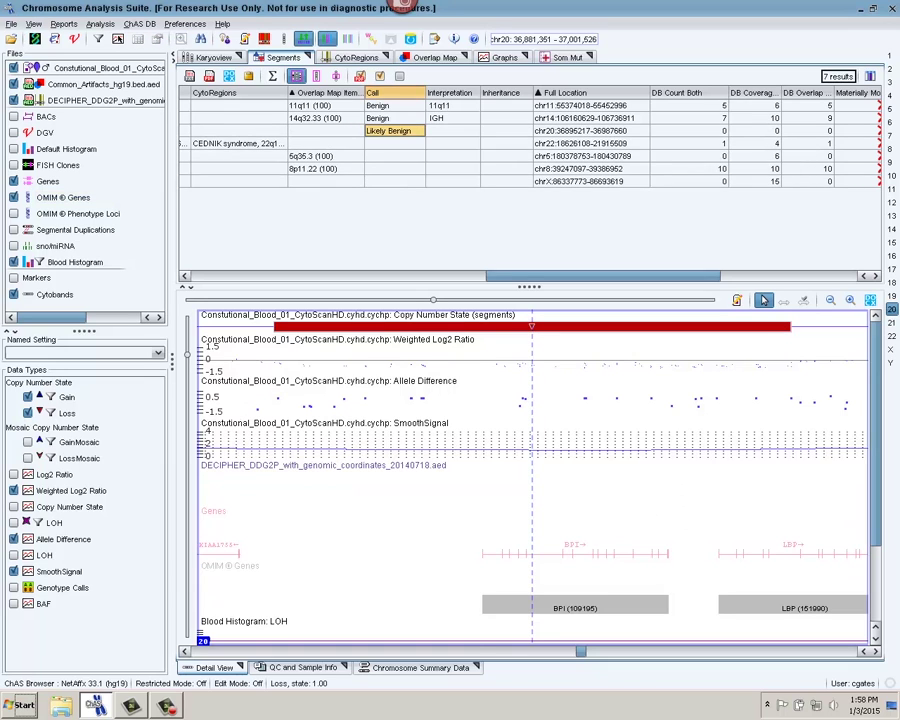
Step: Inspect the chromosome 22 loss segment, query ChAS DB for its "DB Count Both" match, review the stored call and interpretation, and close the intersections window
click(394, 143)
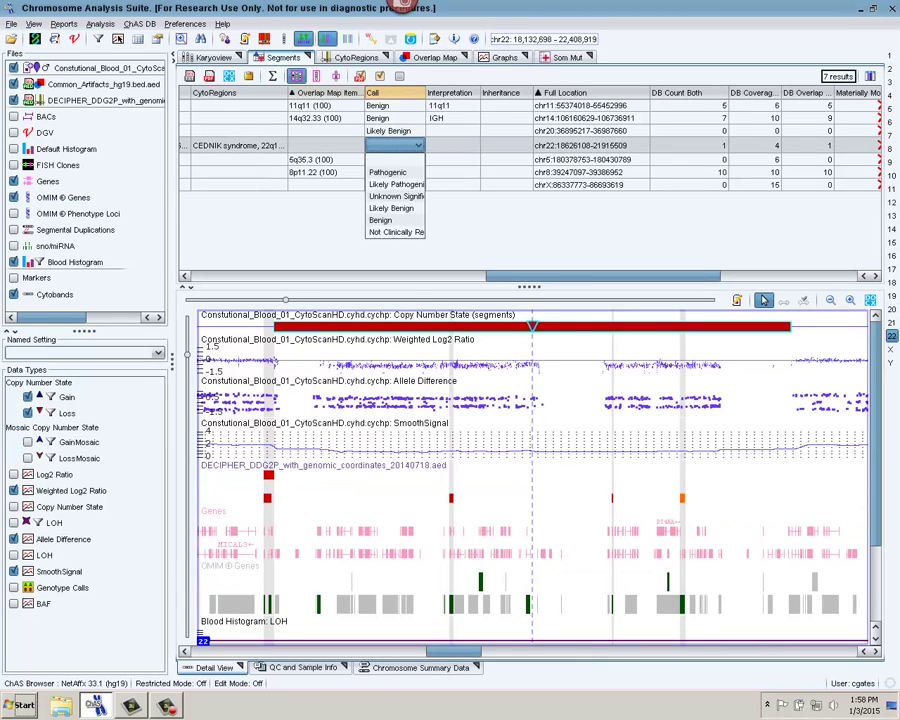
click(238, 145)
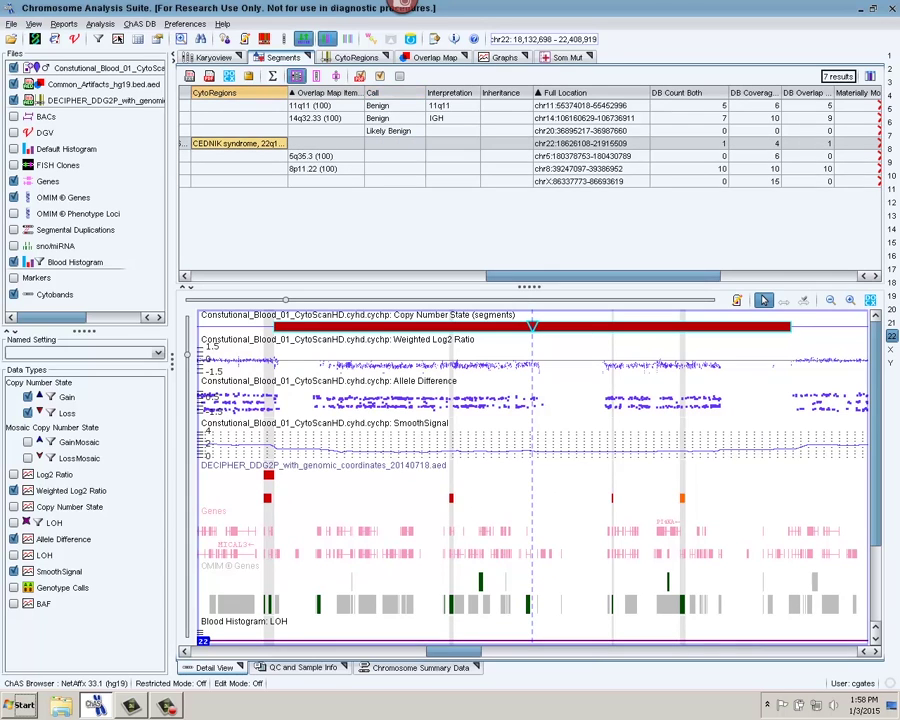
mouse_move(287, 92)
mouse_down()
mouse_move(513, 92)
mouse_move(289, 92)
mouse_up()
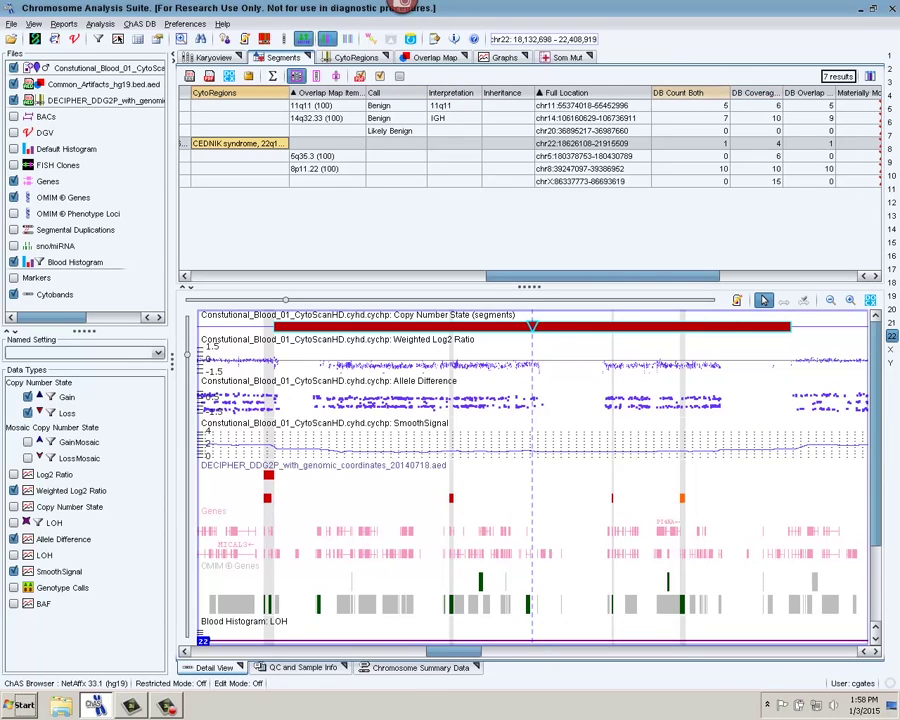
right_click(700, 143)
click(780, 182)
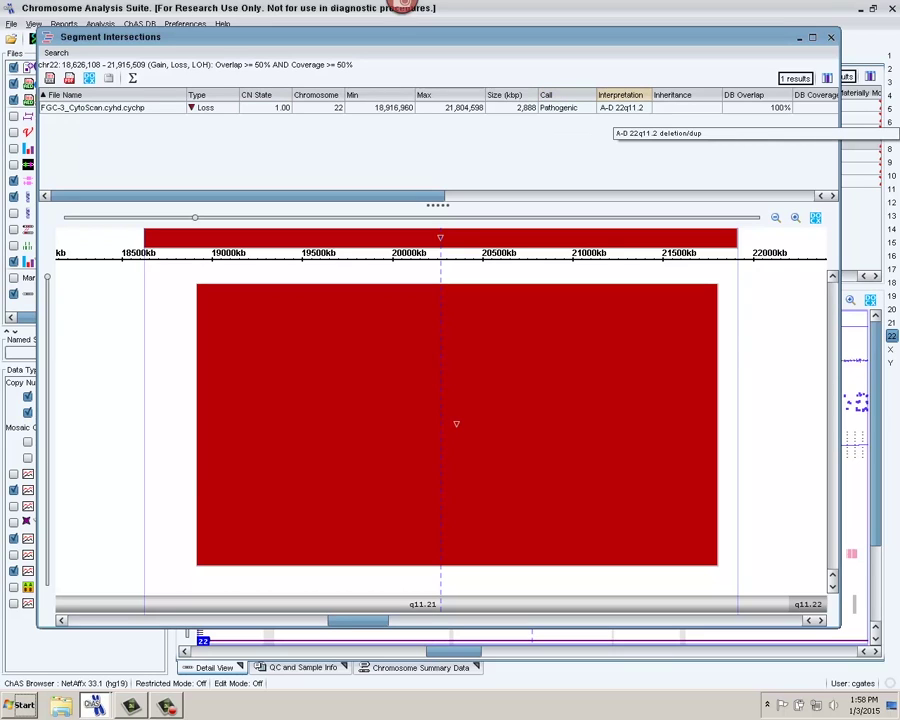
drag(400, 195, 459, 195)
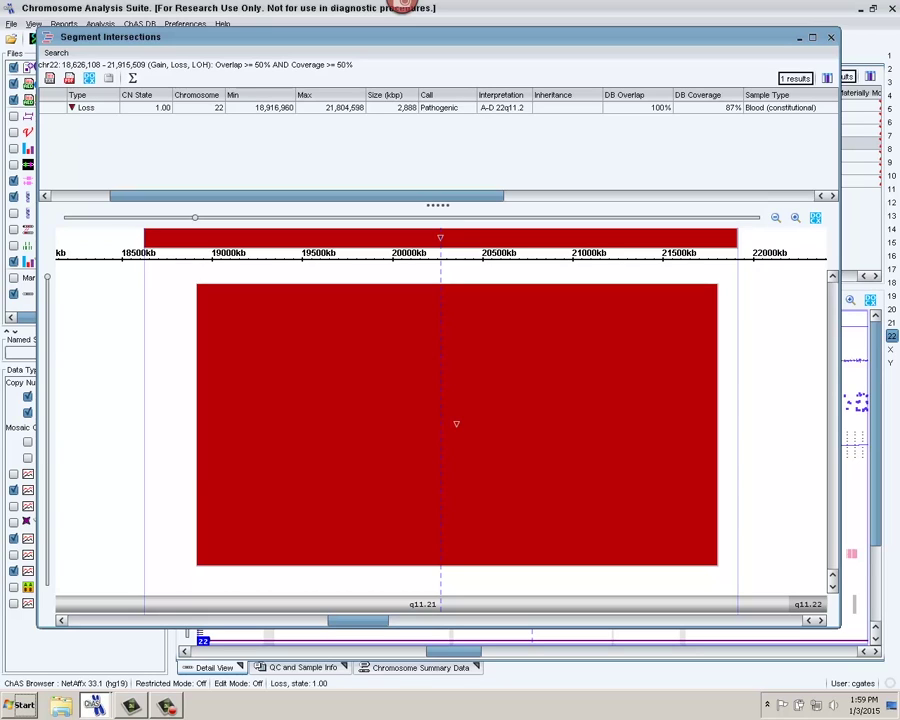
mouse_move(477, 292)
click(830, 37)
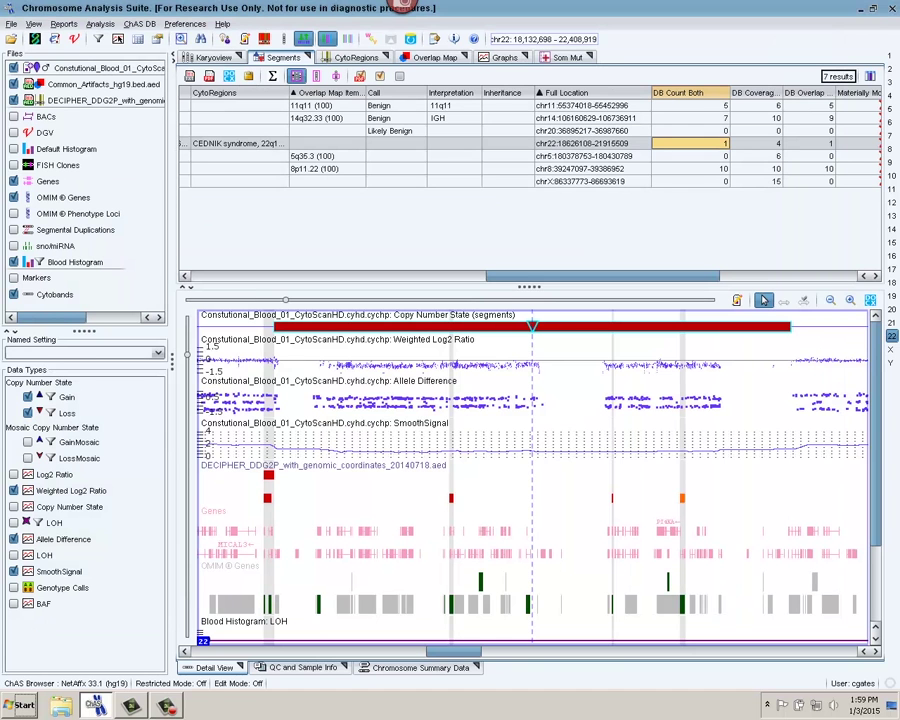
Step: Set the chromosome 22 loss segment's call to Pathogenic and enter "22q11.2 deletion" as its interpretation
click(396, 145)
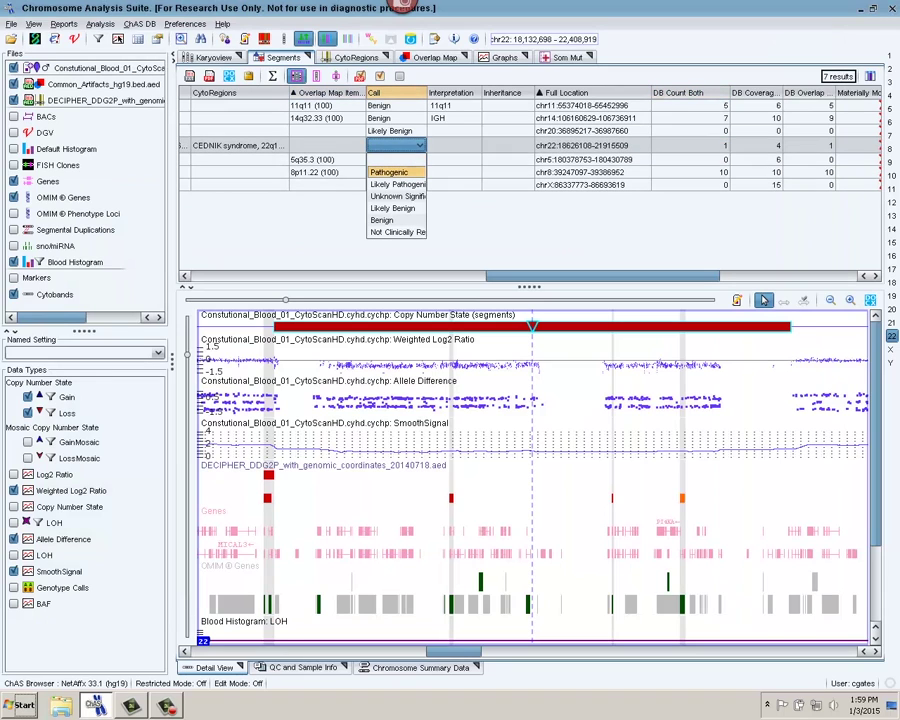
click(389, 172)
double_click(450, 145)
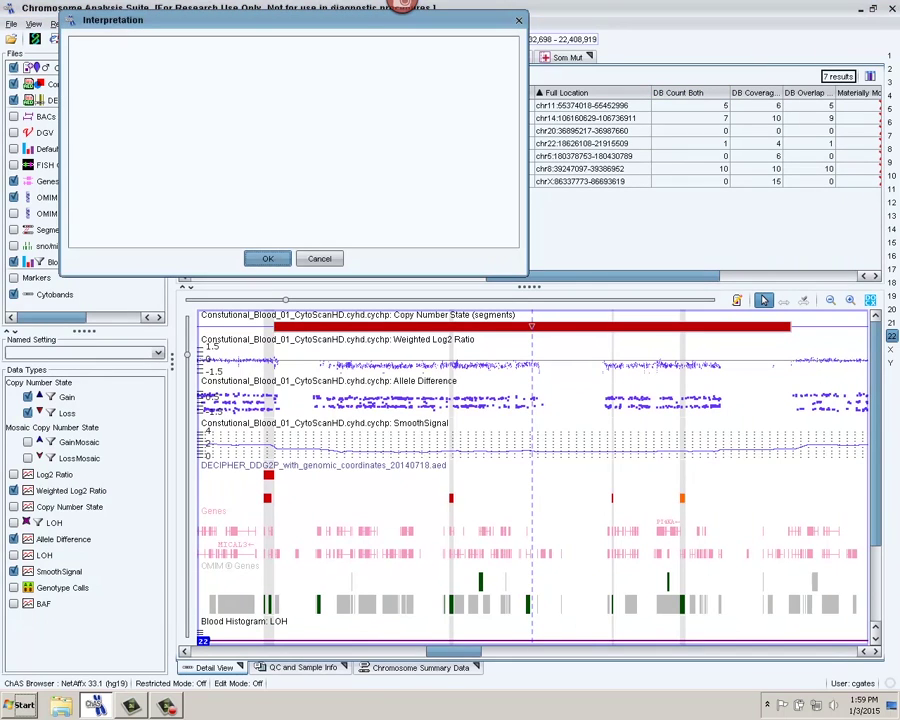
text(22q11.2 deletion)
key(Return)
Step: Set the calls of the 5q35.3 and 8p11.22 loss segments to Benign
click(396, 156)
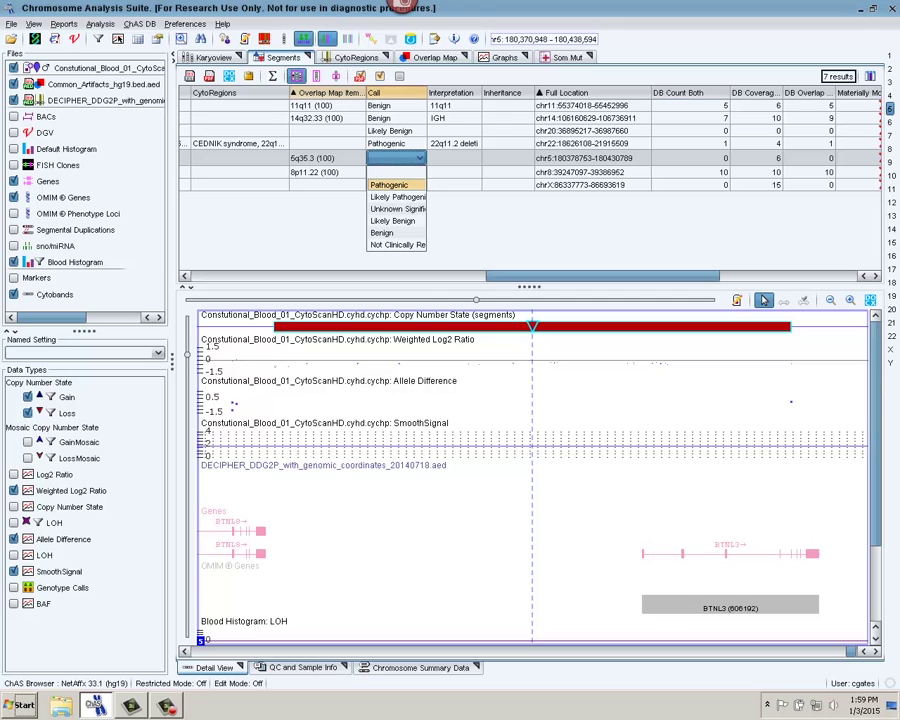
key(Down)
key(Down)
key(Down)
key(Down)
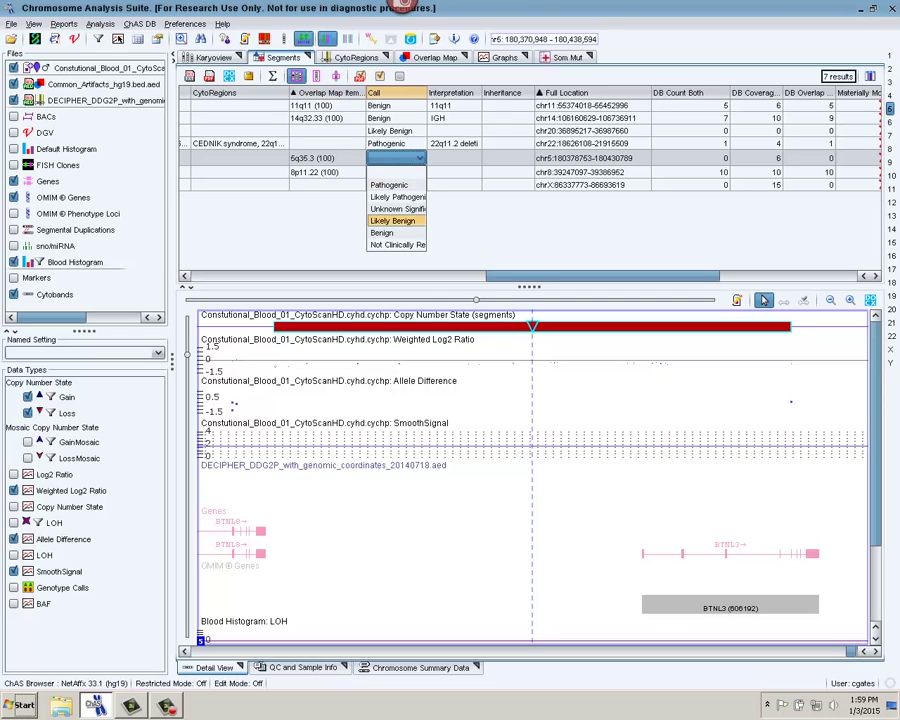
key(Return)
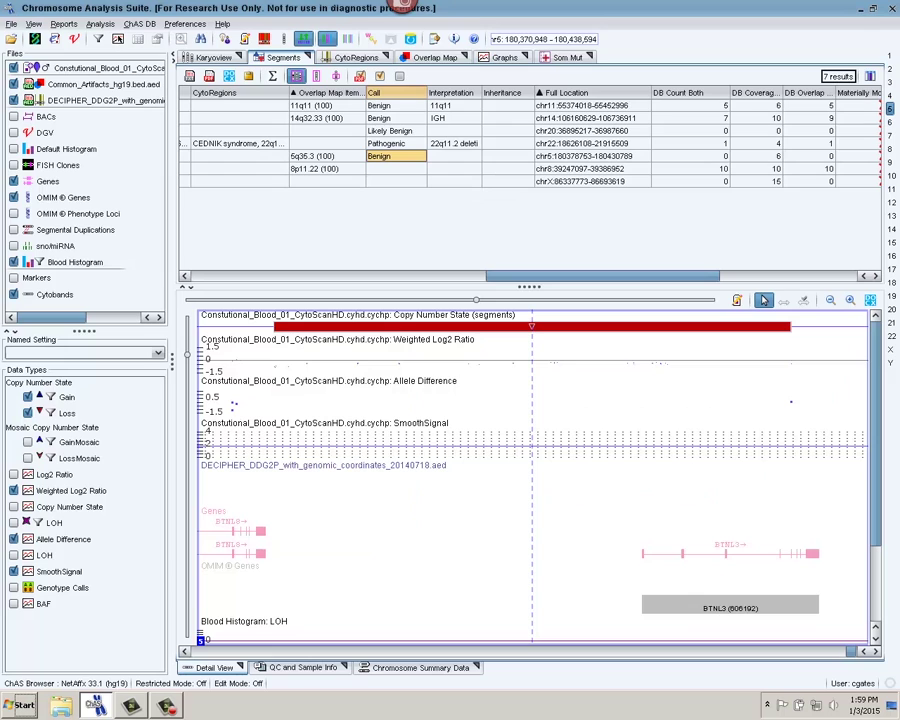
click(396, 169)
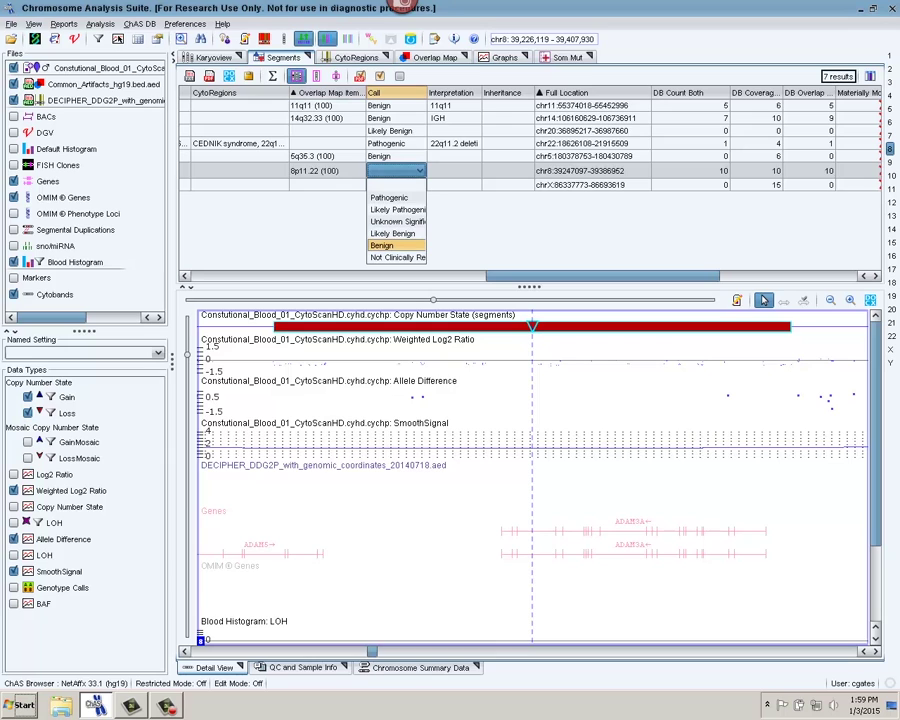
click(382, 245)
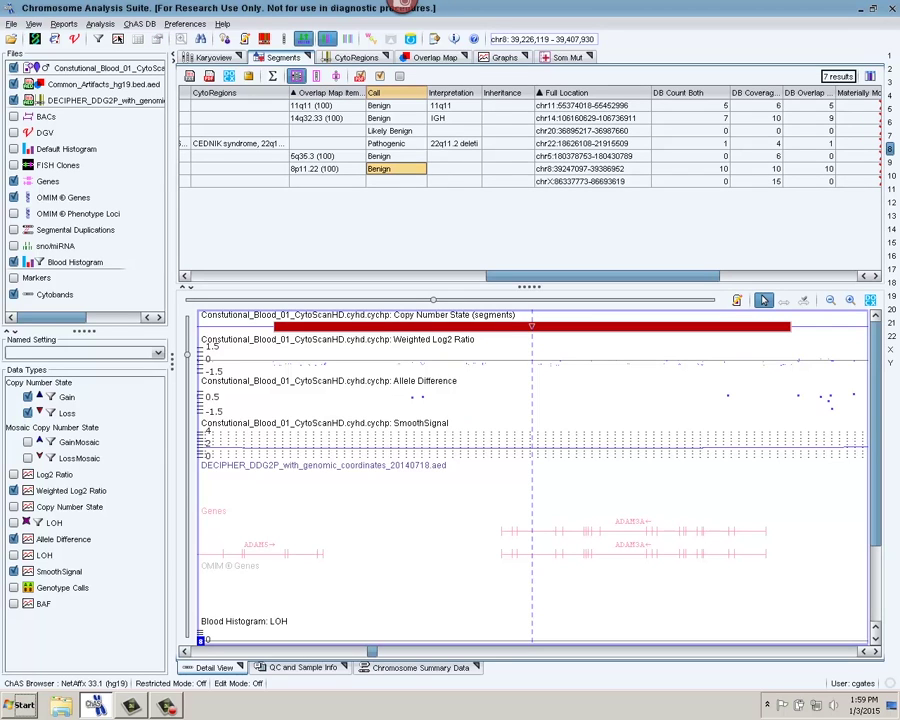
Step: Set the chromosome X gain segment's call to Benign and enter an interpretation saying it does not overlap any relevant genes
double_click(326, 181)
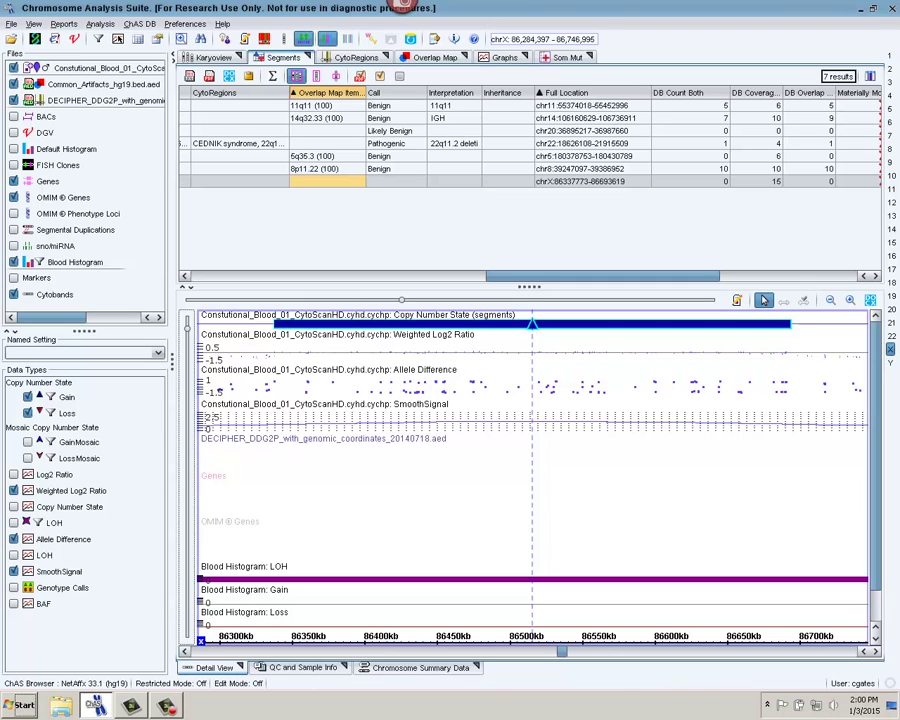
click(396, 181)
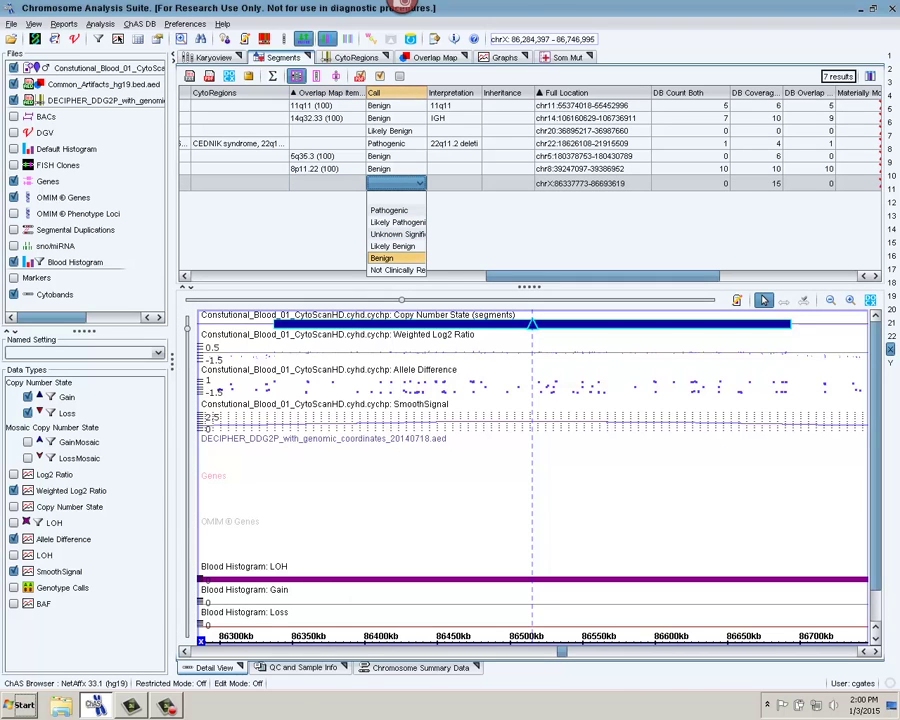
click(396, 258)
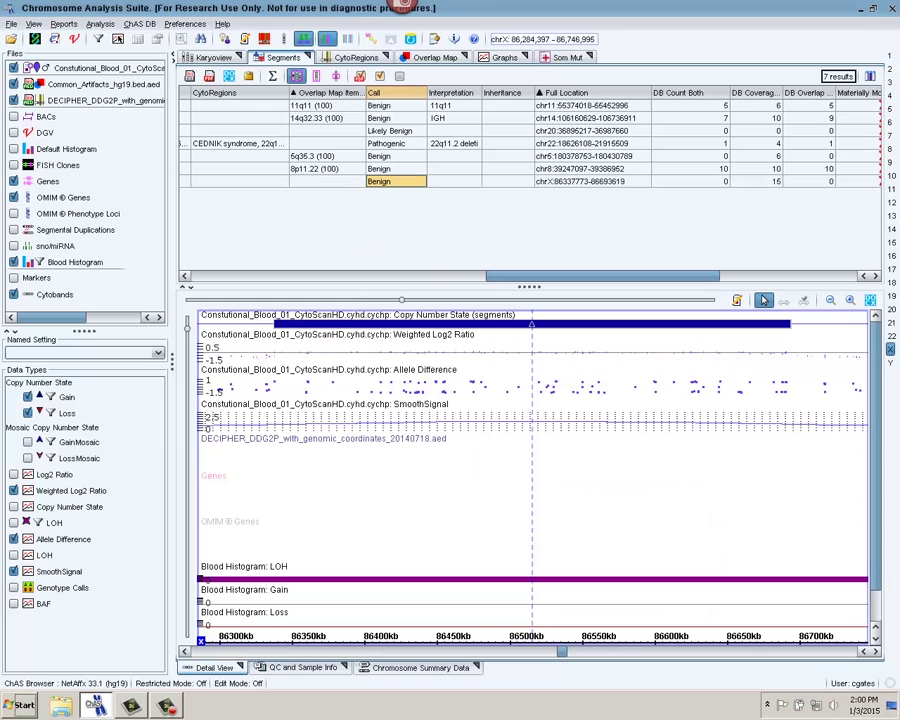
click(446, 182)
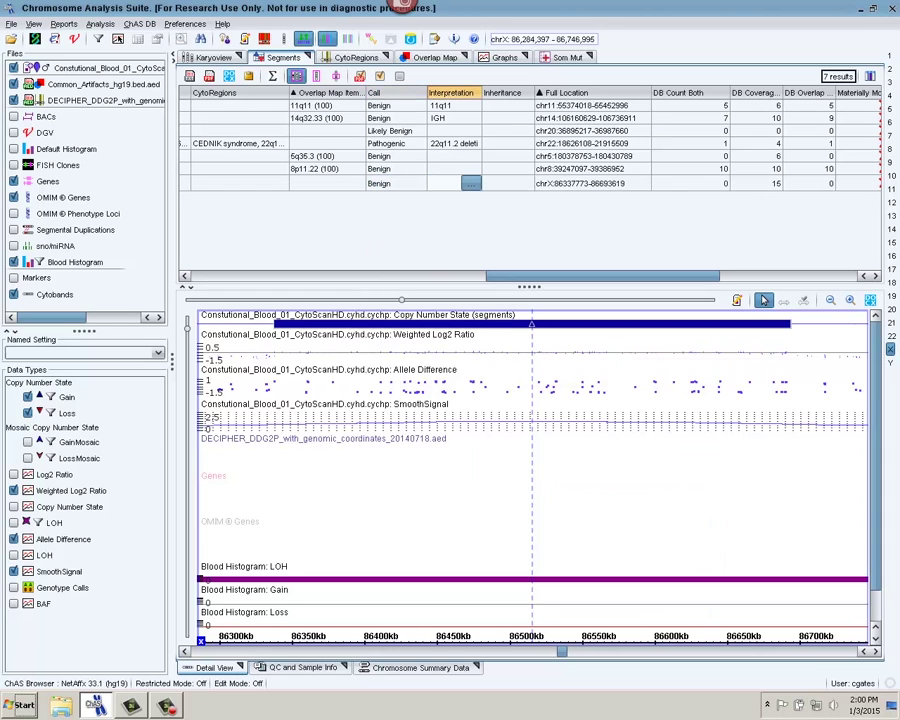
text(does no)
text(t overl)
text(ap any cl)
text(e)
text(l)
text(evant genes)
key(Return)
Step: Open the sample properties of the Constutional_Blood_01_CytoScanHD file and set the sample type to Blood (constitutional)
drag(602, 276, 459, 276)
scroll(530, 140, left, 3)
scroll(530, 140, right, 8)
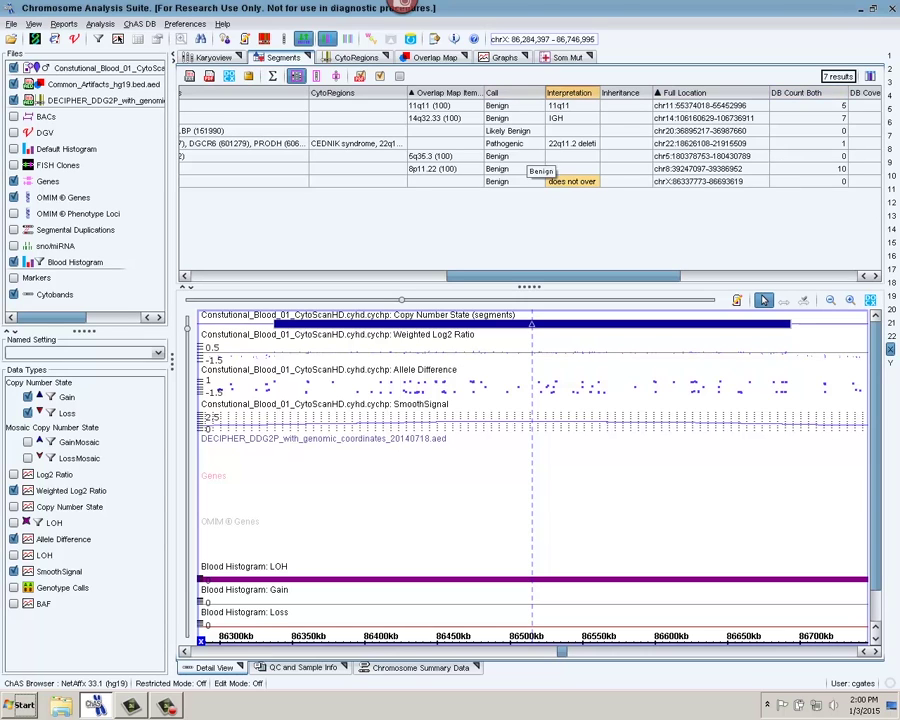
right_click(85, 70)
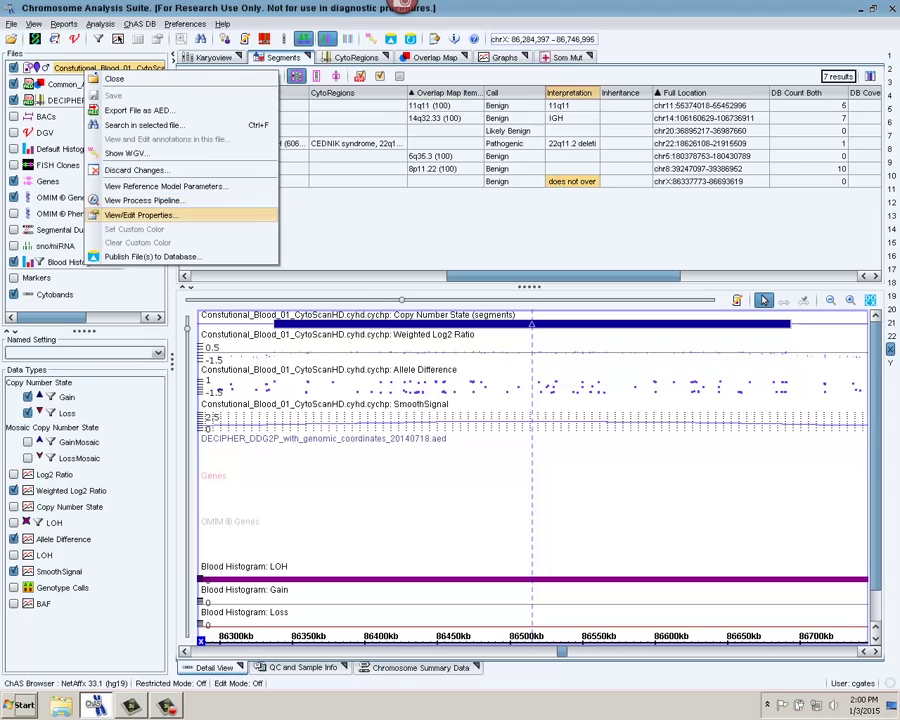
click(140, 215)
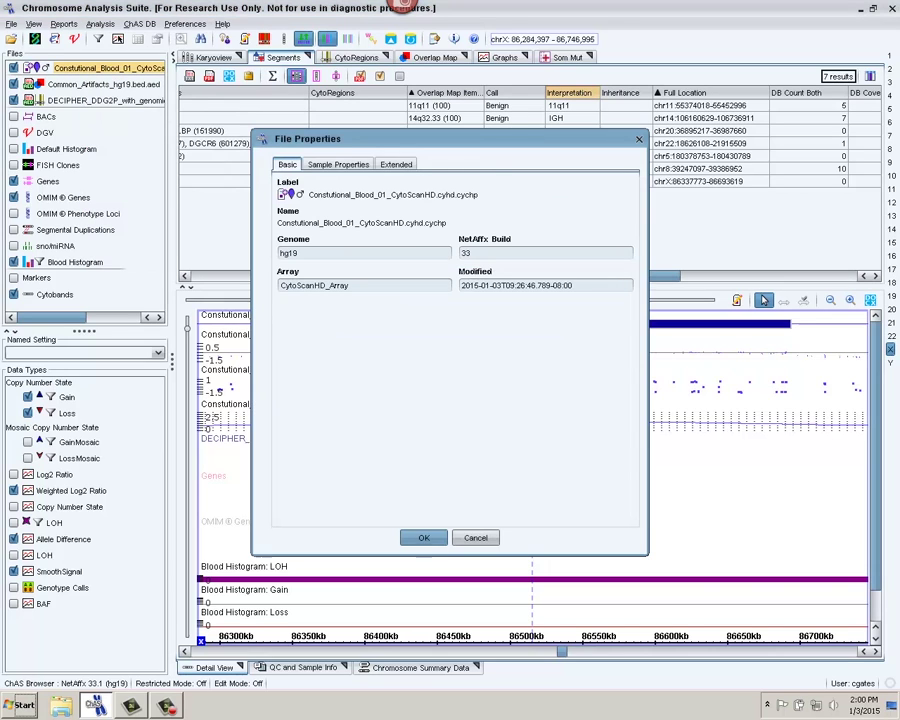
click(338, 164)
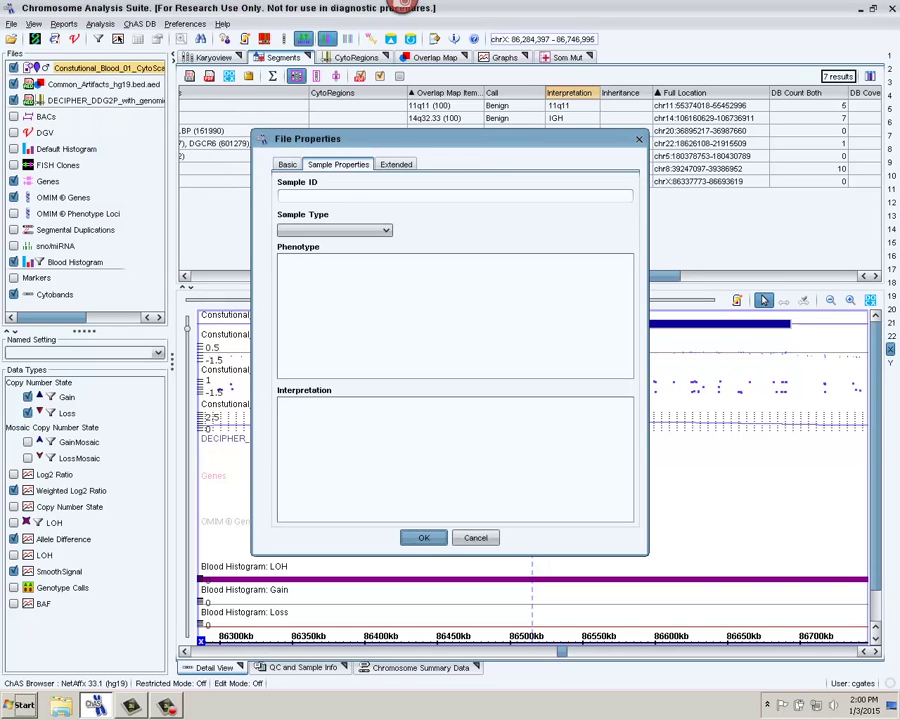
click(334, 230)
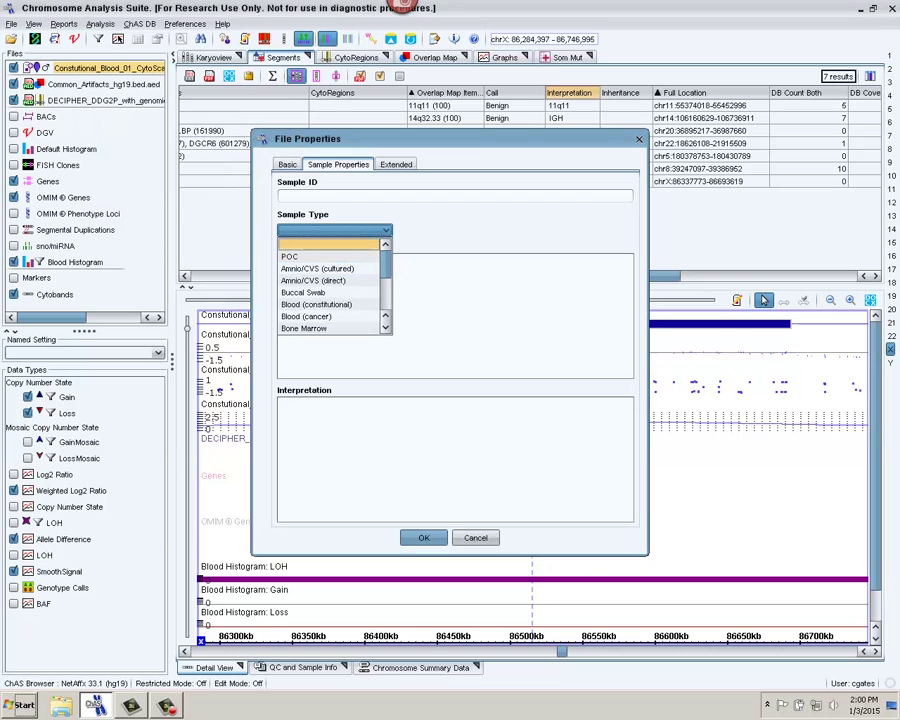
click(316, 304)
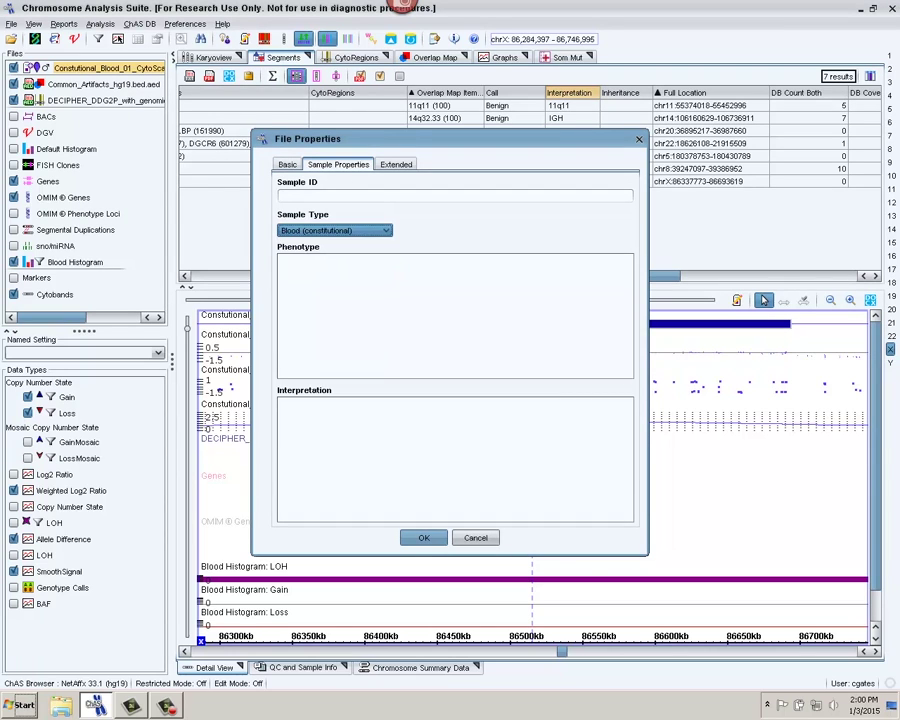
Step: Fill in the sample's phenotype with the predefined Cleft lip (craniofacial) entry and the free-text line "Development Delay"
click(281, 261)
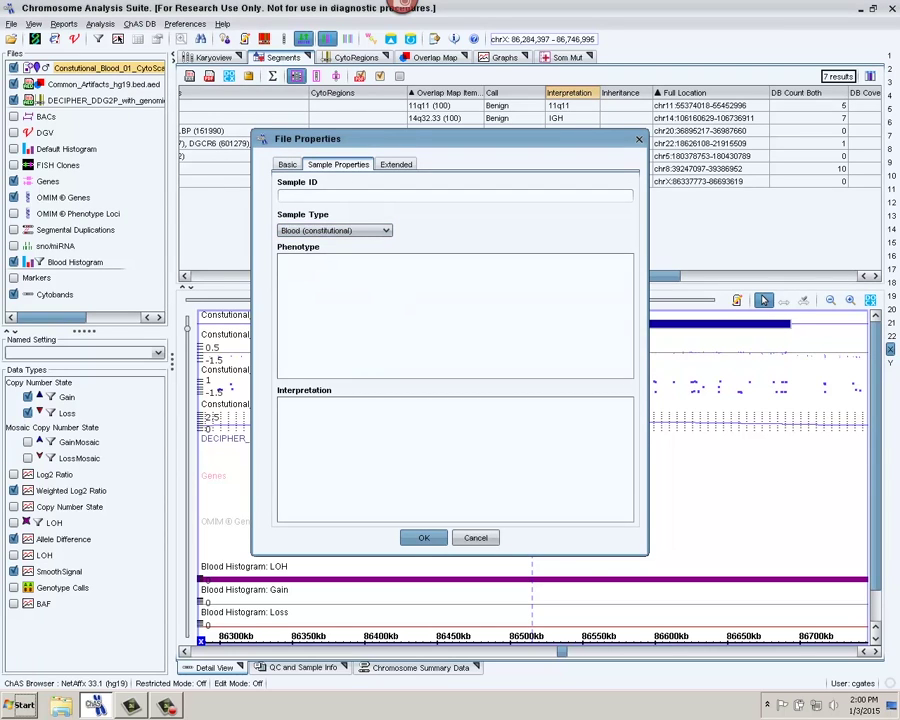
right_click(316, 277)
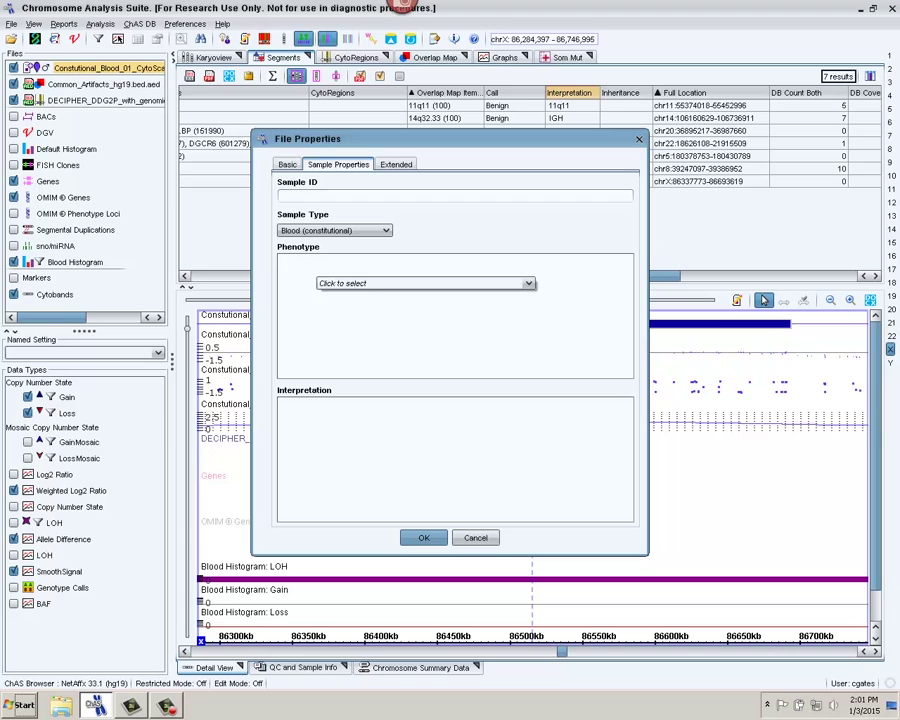
click(528, 283)
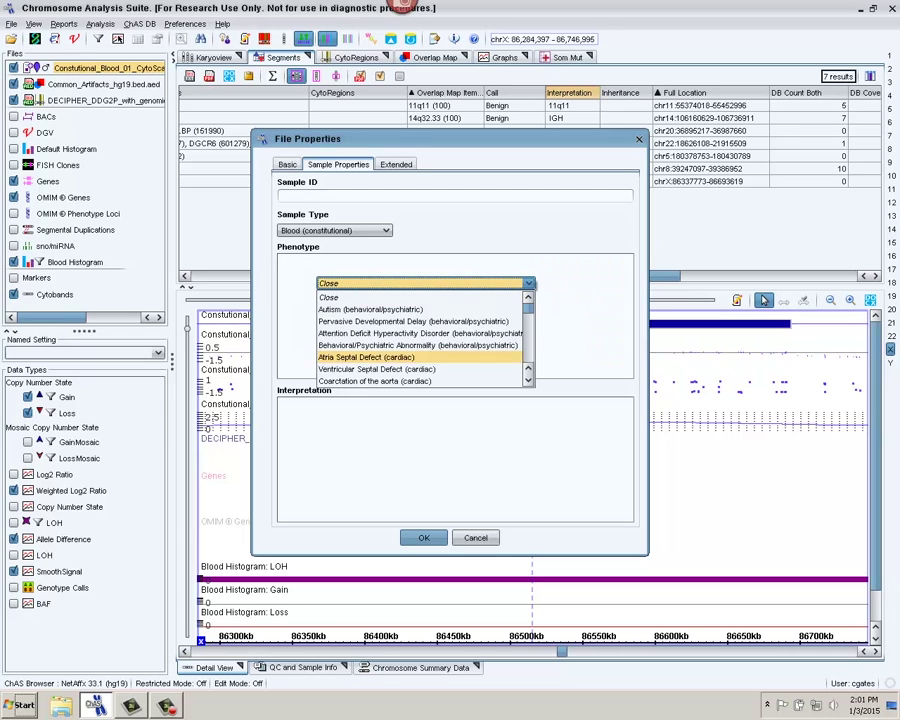
scroll(400, 370, down, 1)
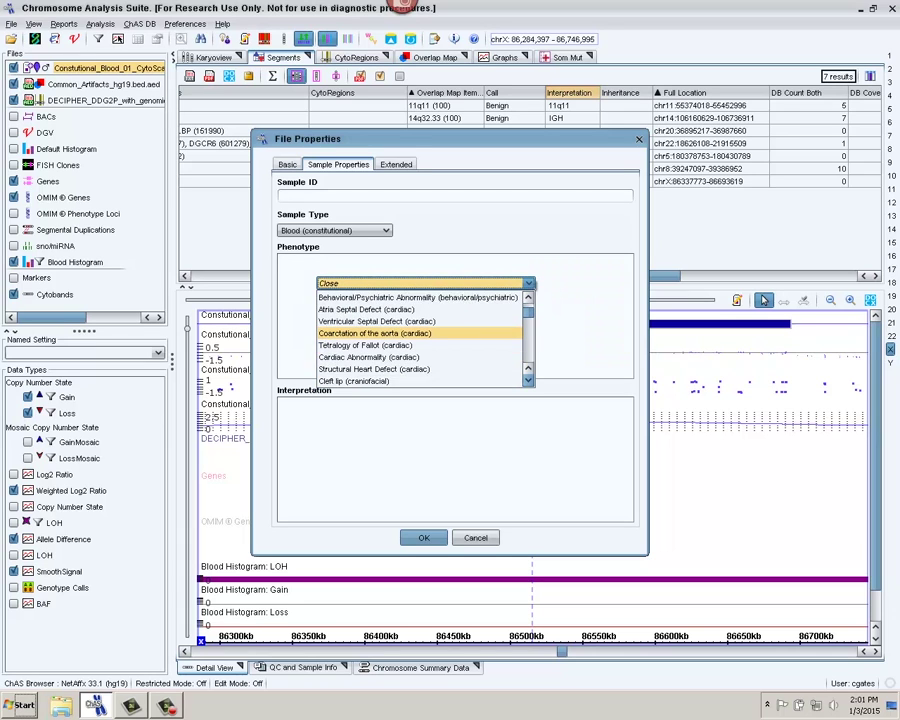
scroll(420, 340, down, 1)
click(360, 369)
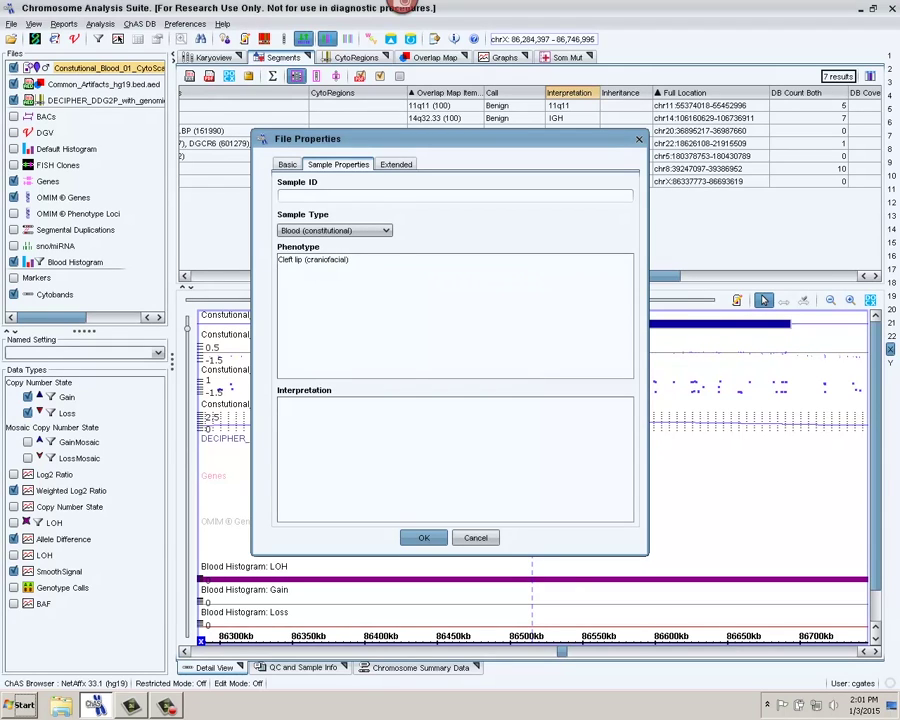
text(Development Delay)
Step: Enter "22q11.2 deletion" as the sample's interpretation and accept the file properties
click(279, 403)
text(22q11.2 deletion)
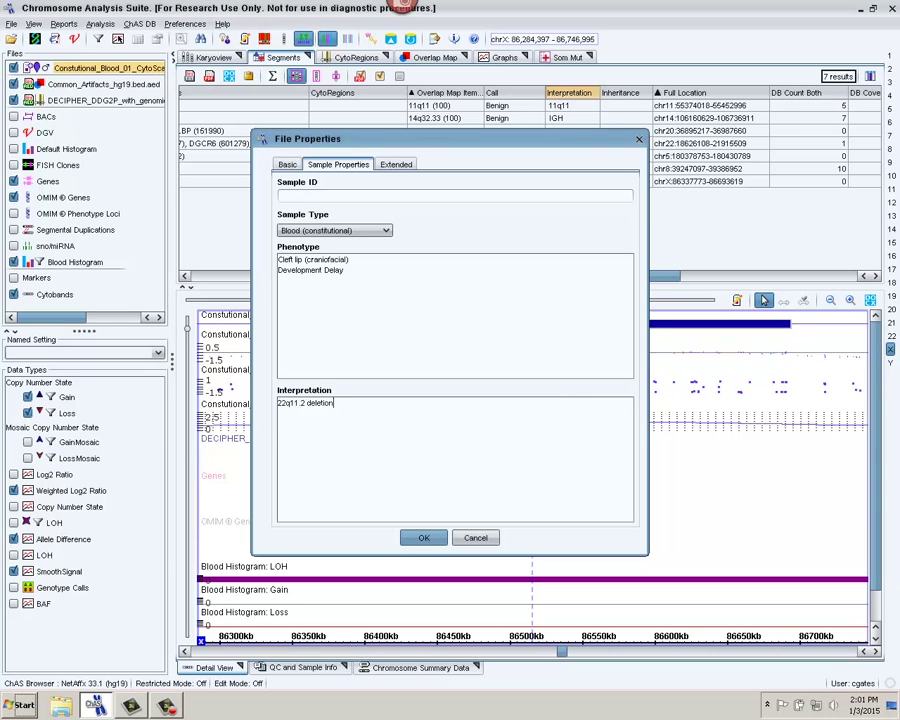
key(Return)
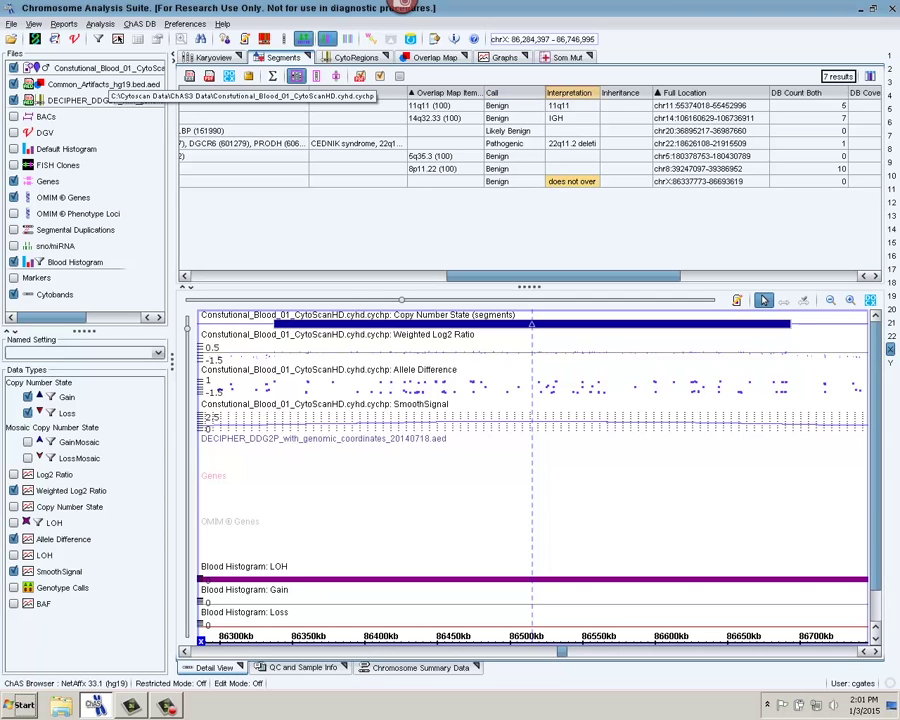
Step: Publish the Constutional_Blood_01_CytoScanHD file to the ChAS database with its filtered gain and loss segments
right_click(106, 70)
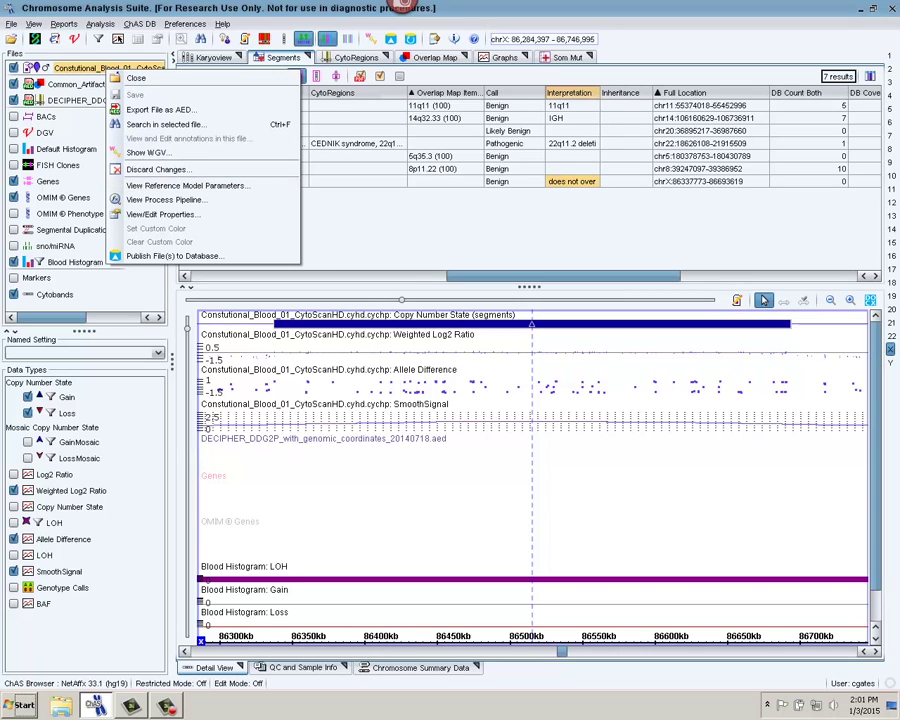
click(175, 256)
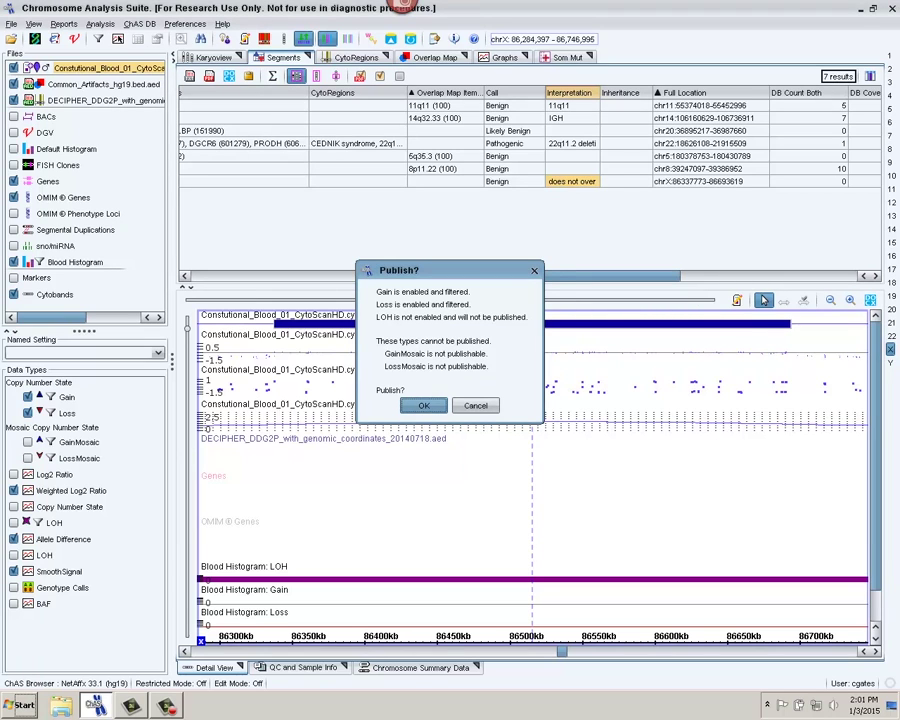
key(Return)
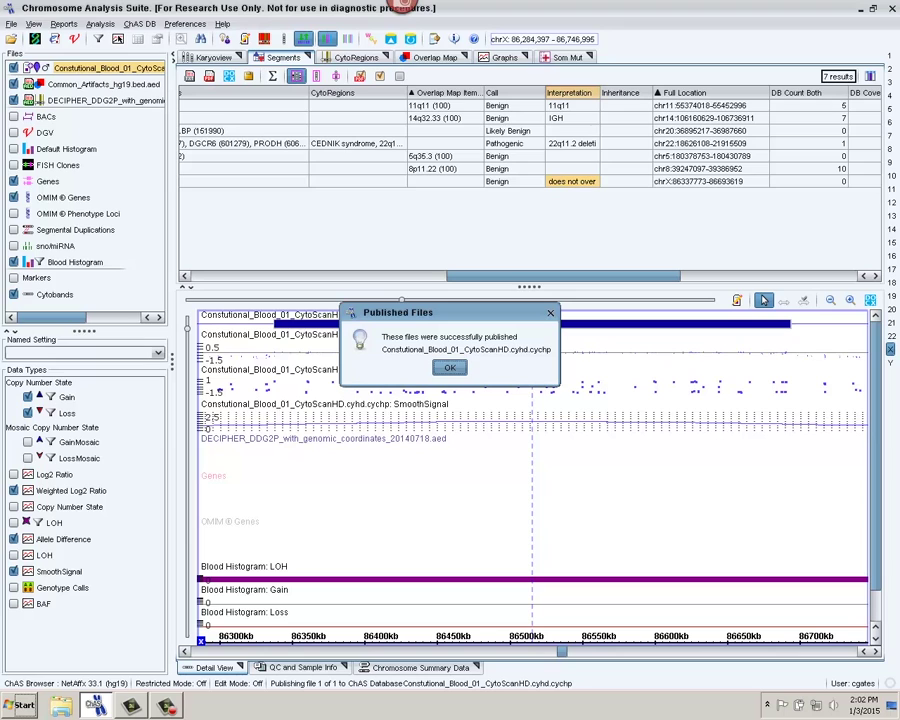
click(449, 367)
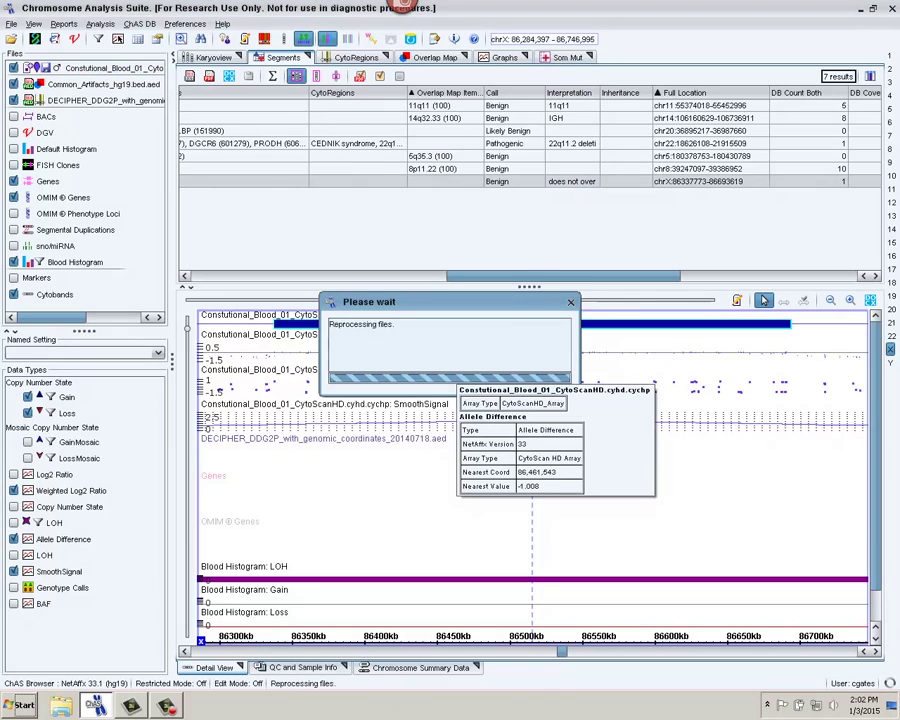